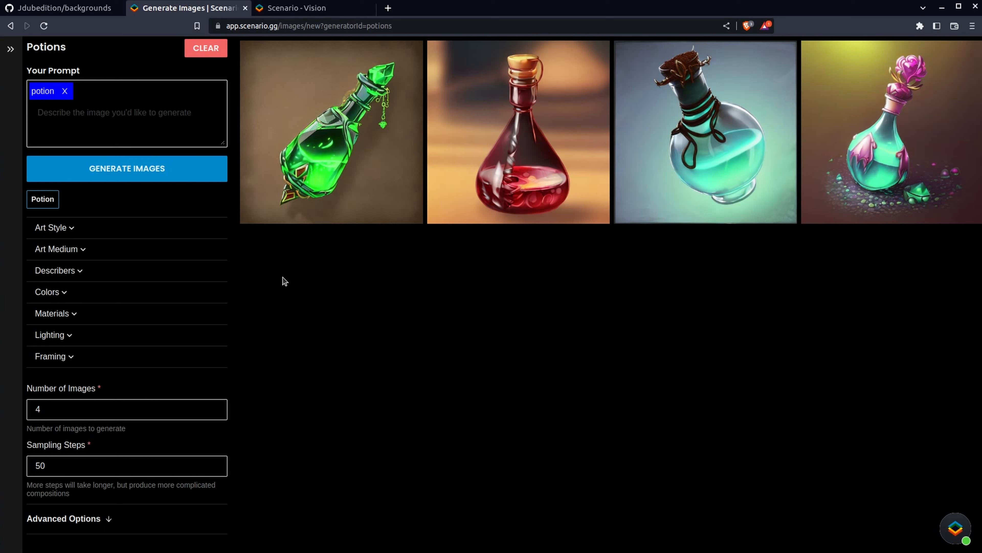
Add the keyword "purple" to the potion prompt and generate images
left_click(93, 118)
type("p")
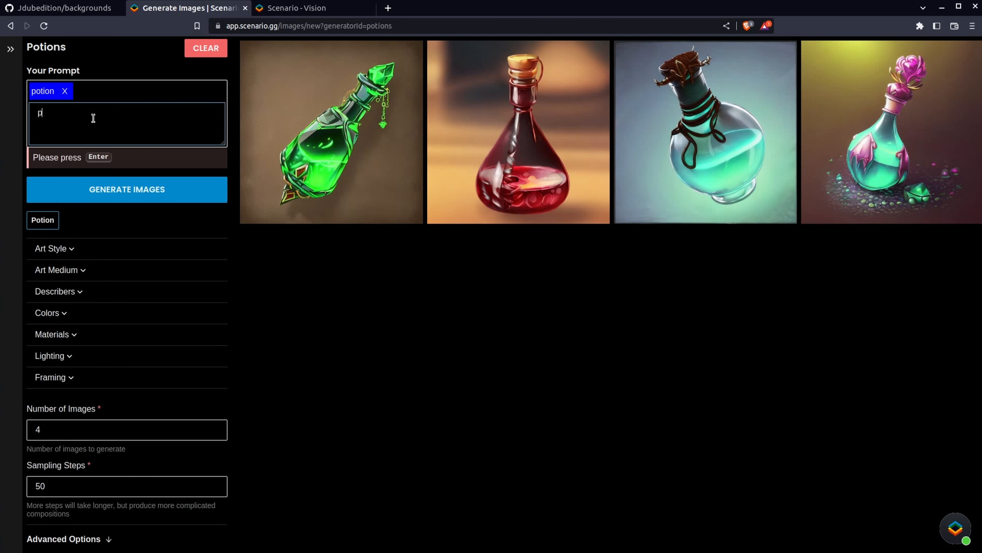
type("urple")
key("Return")
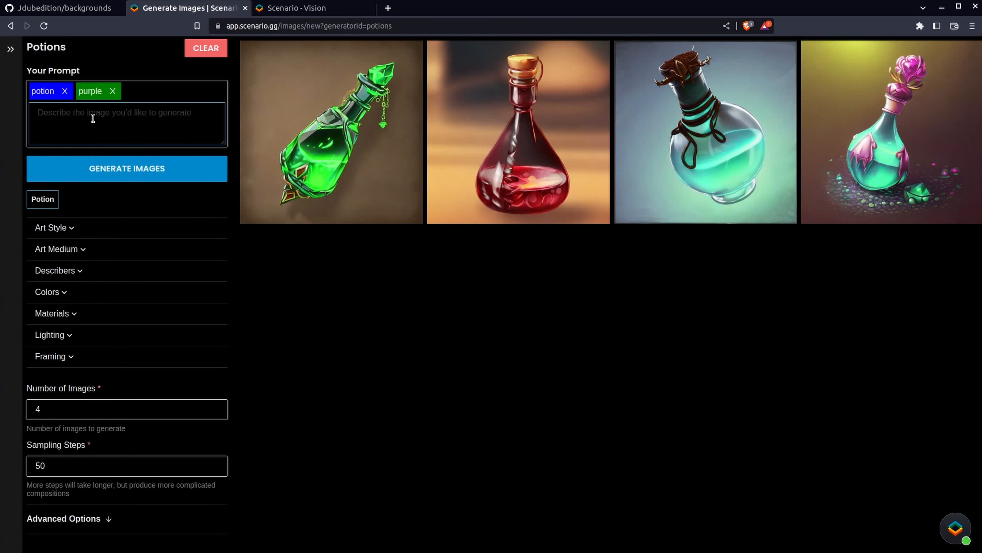
left_click(191, 176)
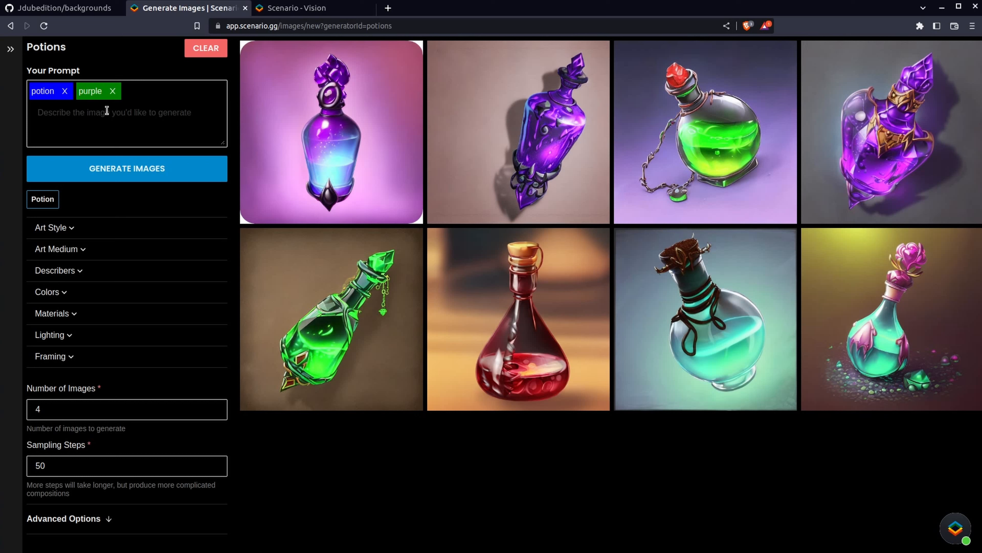
Replace the "purple" keyword with "purple bottle" and generate images
left_click(113, 91)
left_click(75, 123)
type("purple bottle")
key("Return")
left_click(145, 171)
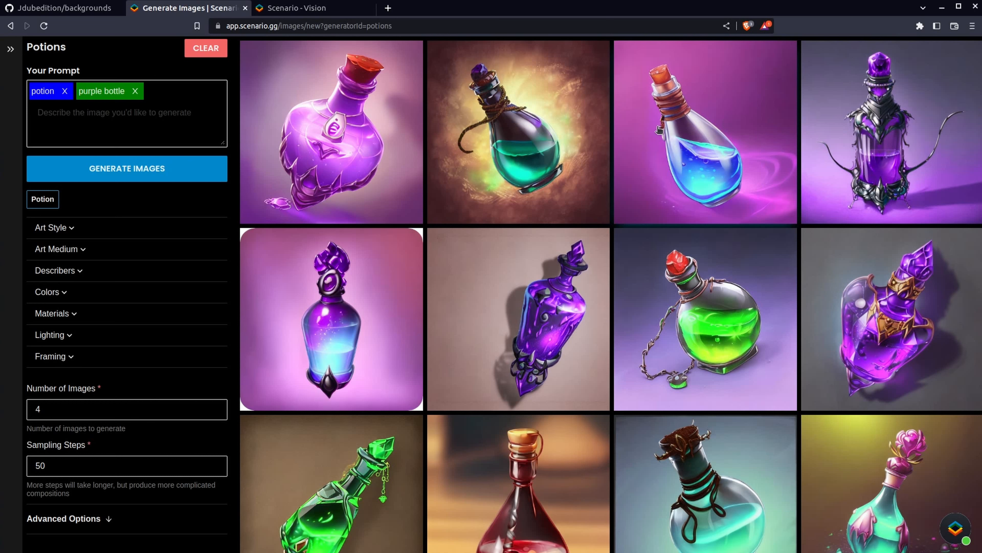
Replace the "purple bottle" keyword with "green" and generate images
left_click(135, 92)
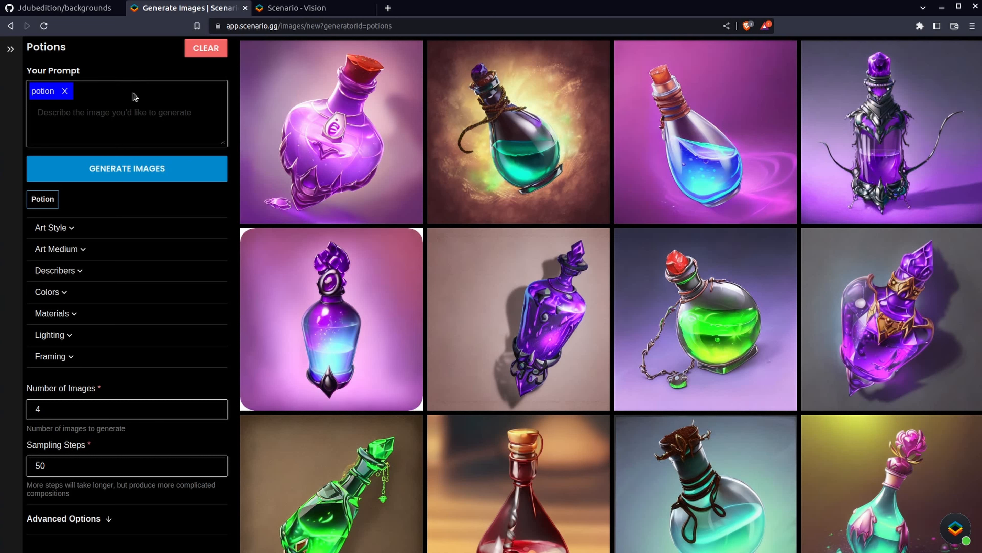
left_click(92, 122)
type("green")
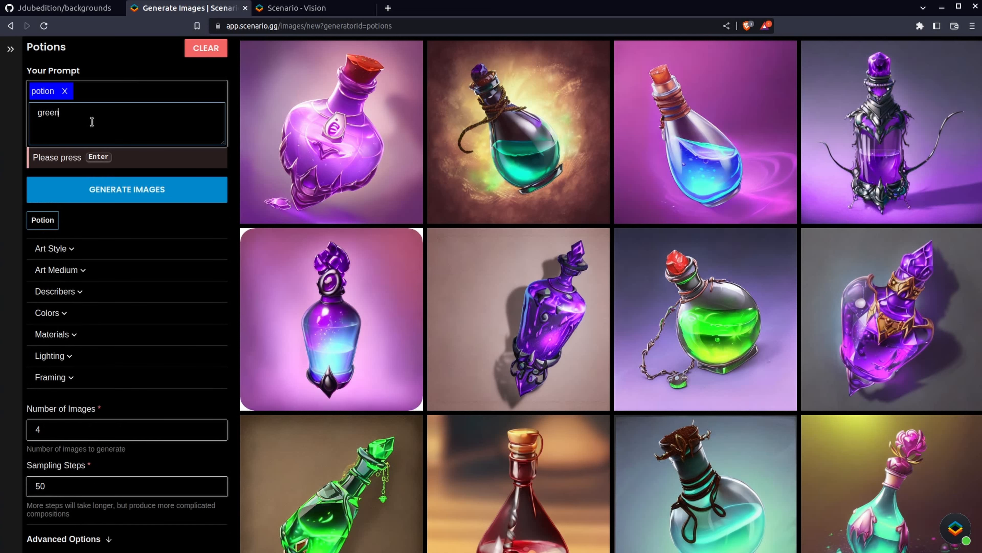
key("Return")
left_click(124, 168)
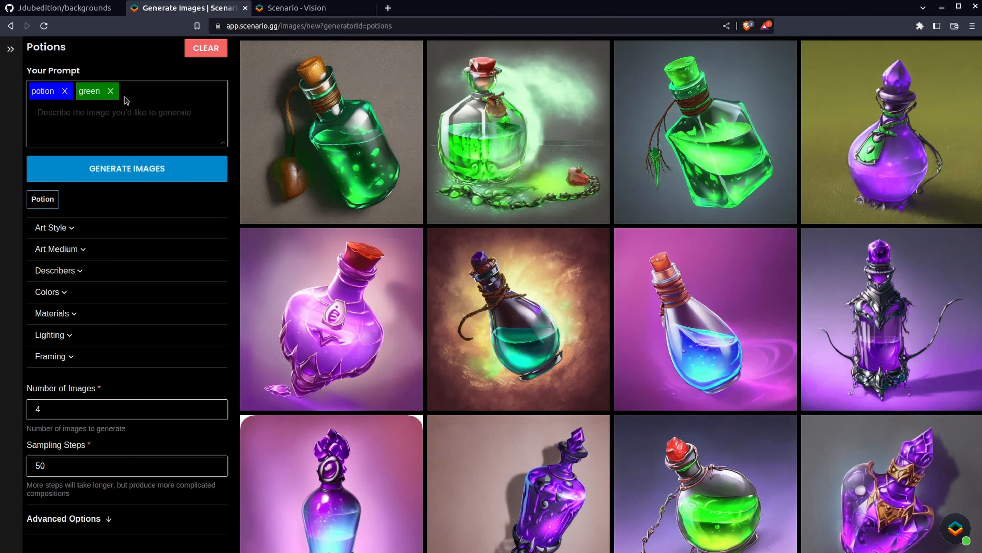
Replace "green" with the pasted prompt "Purple potion, intricately detailed, 3D rendering, game asset, cinematic lighting" and generate images
left_click(111, 91)
left_click(103, 115)
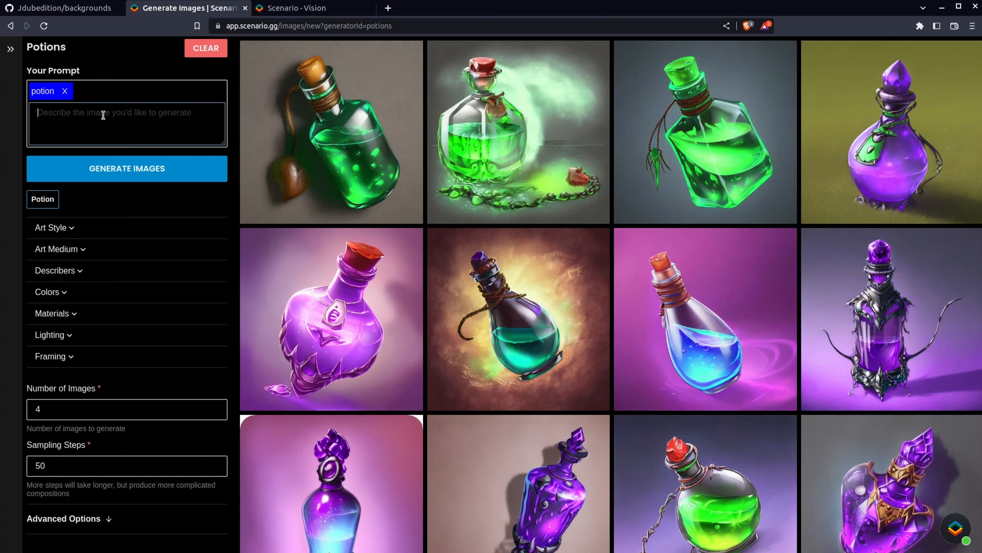
type("Purple potion, intricately detailed, 3D rendering, game asset, cinematic lighting\"")
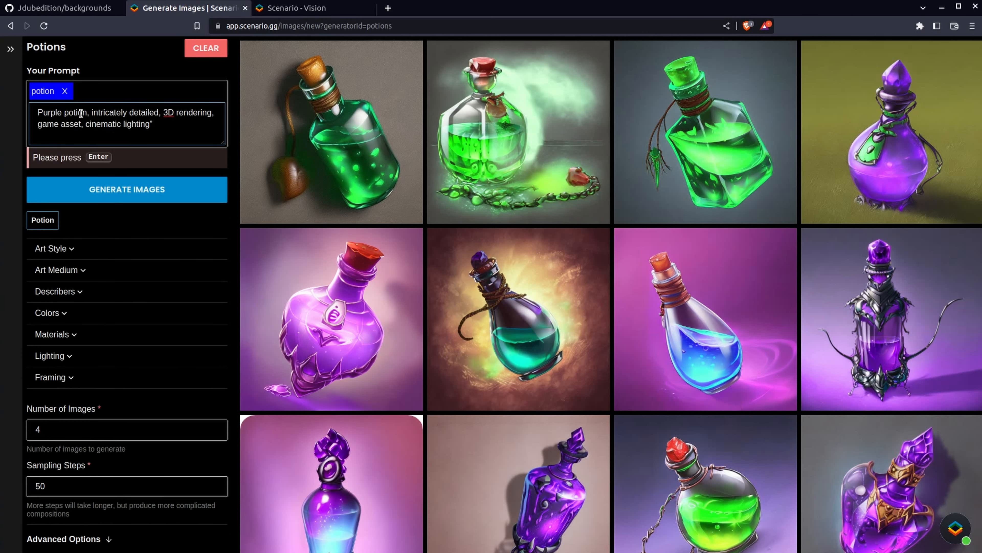
key("BackSpace")
key("Return")
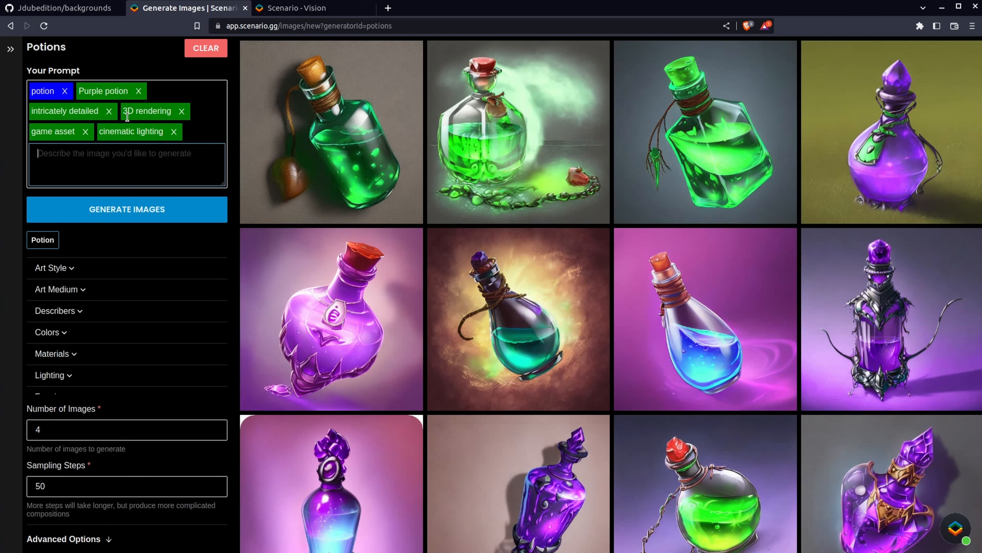
left_click(121, 209)
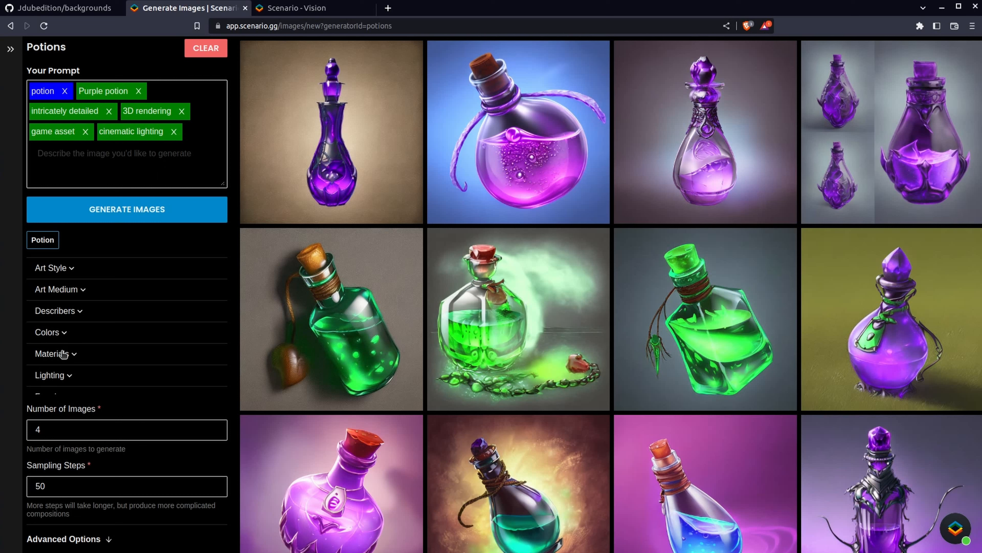
Add the Cyberpunk art style to the prompt and generate images
left_click(72, 269)
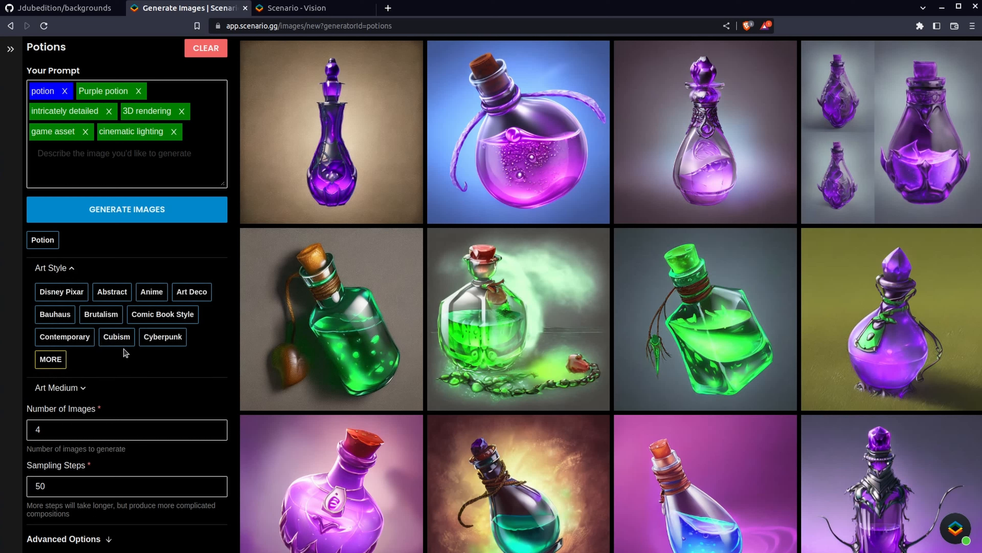
left_click(163, 337)
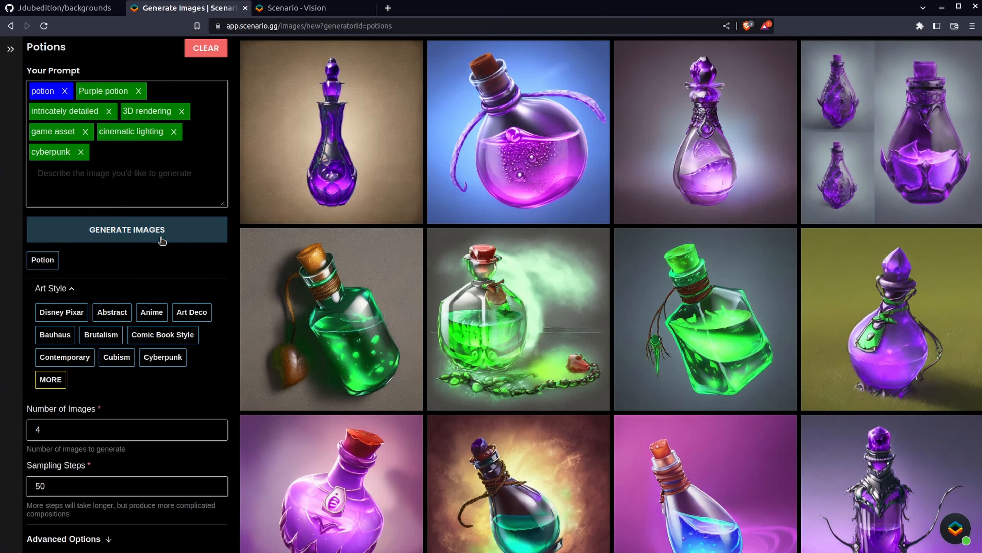
left_click(162, 238)
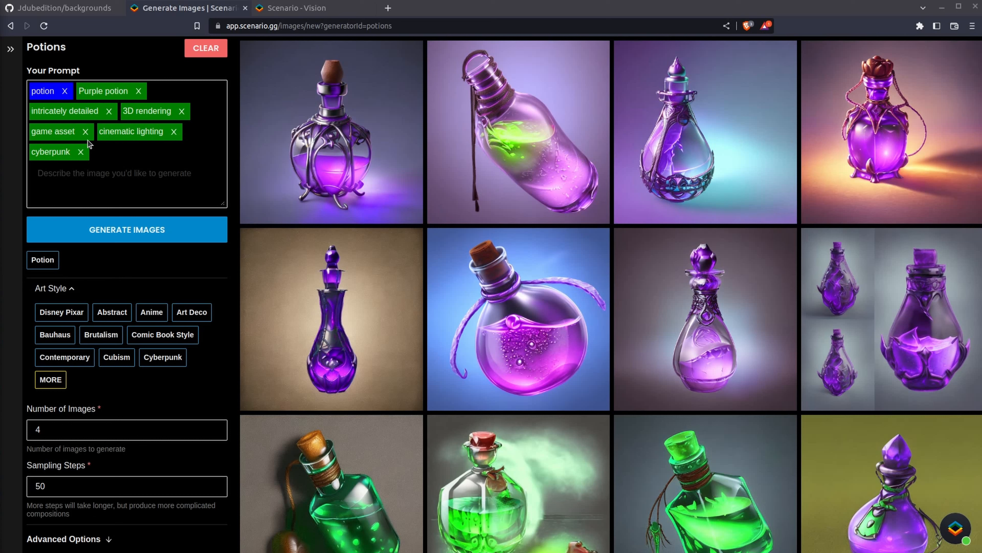
Remove every keyword except potion and cyberpunk, then generate images
left_click(139, 91)
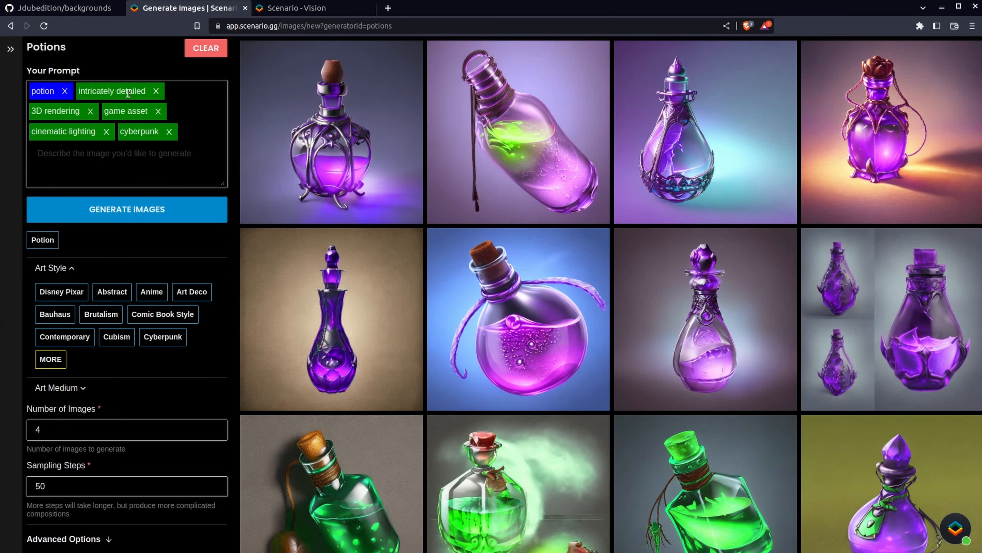
left_click(156, 90)
left_click(133, 90)
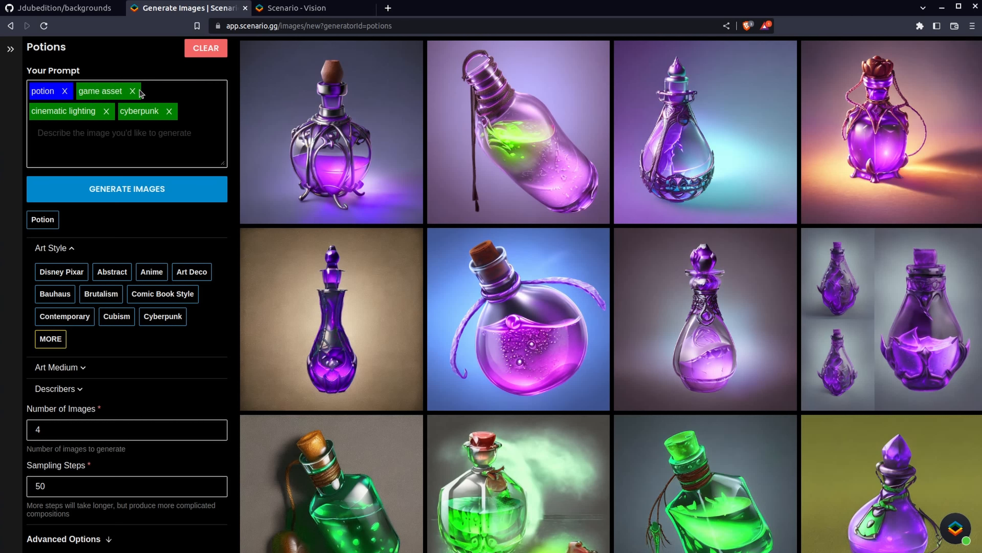
left_click(133, 91)
left_click(153, 92)
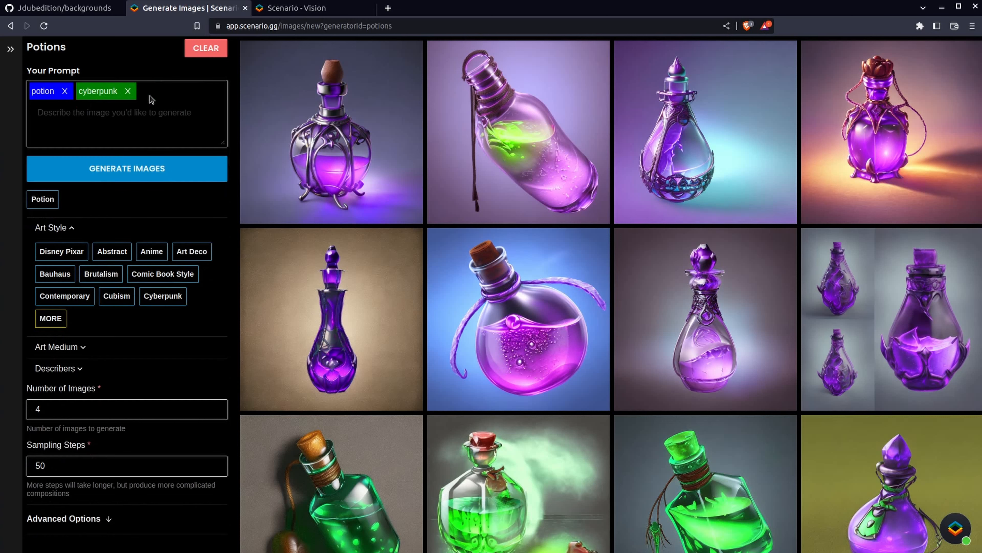
left_click(138, 168)
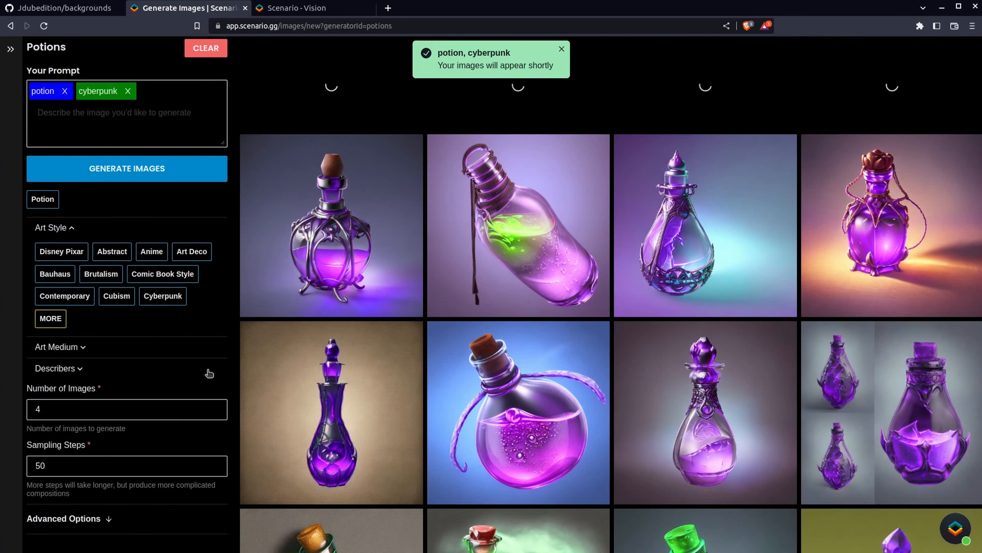
Swap the cyberpunk keyword for the Comic Book Style art style and generate images
left_click(128, 113)
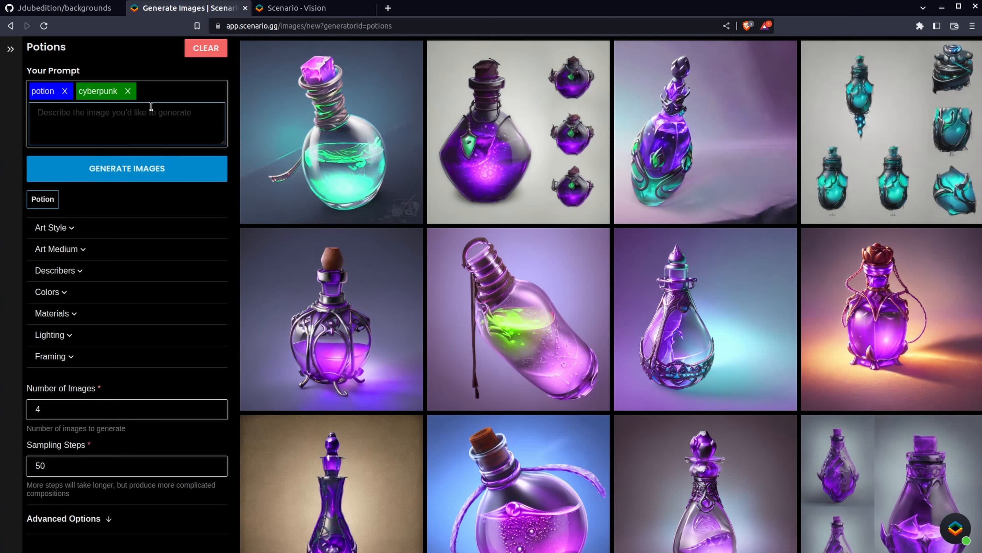
left_click(128, 91)
left_click(68, 227)
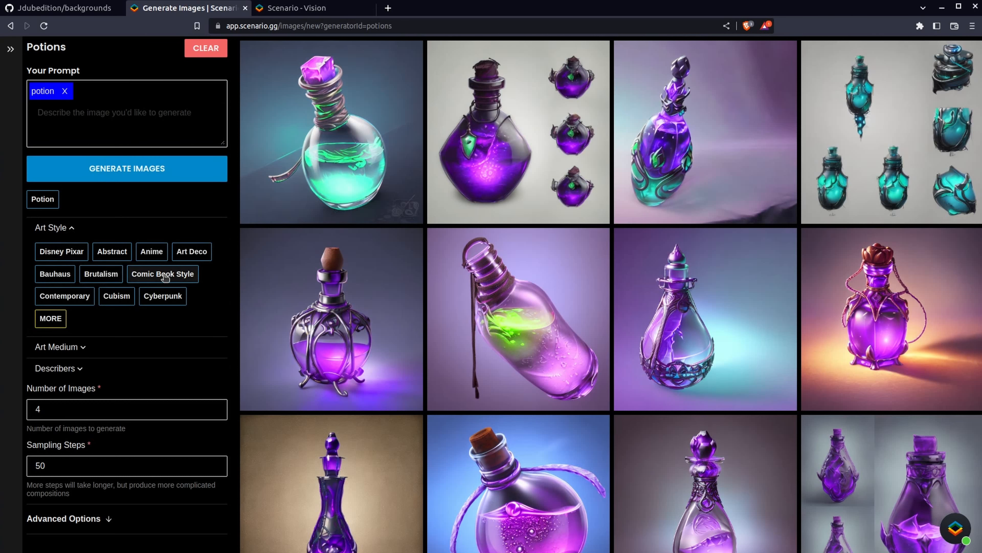
left_click(163, 274)
left_click(148, 178)
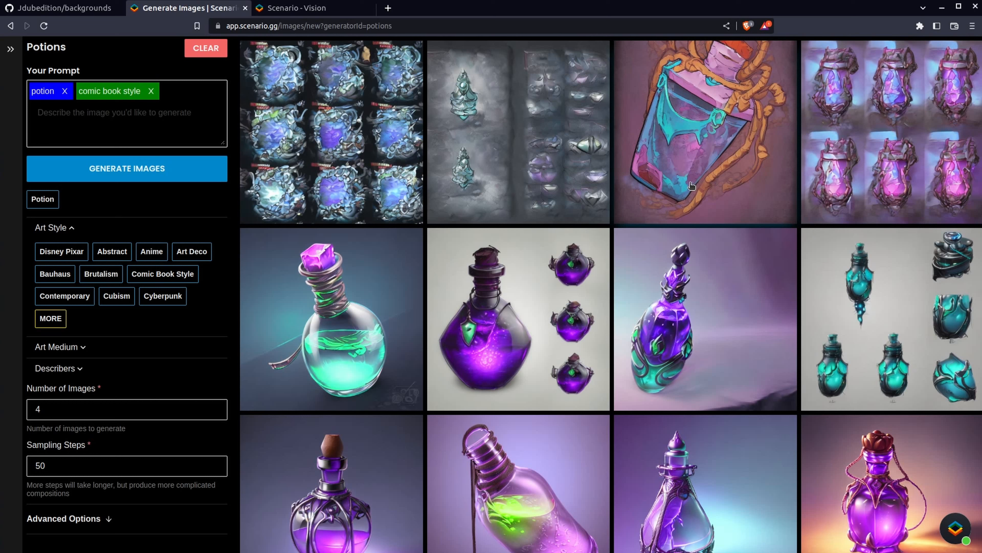
Replace Comic Book Style with the Concept Design art medium and generate images
left_click(151, 91)
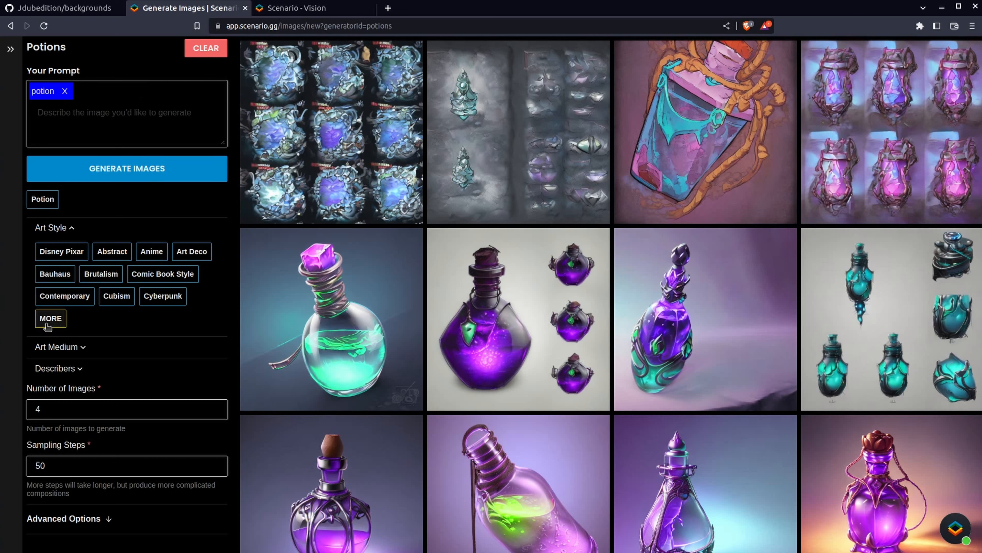
left_click(71, 228)
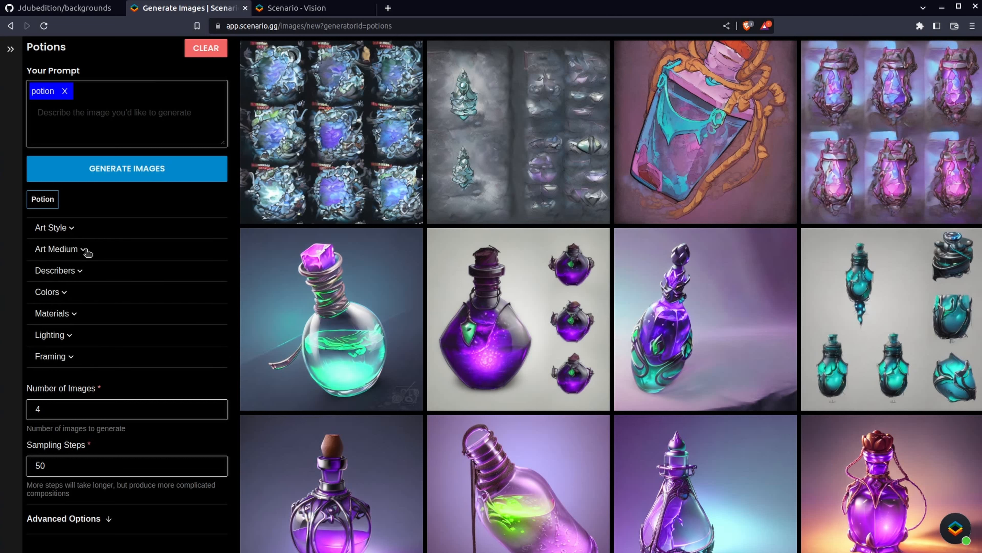
left_click(84, 249)
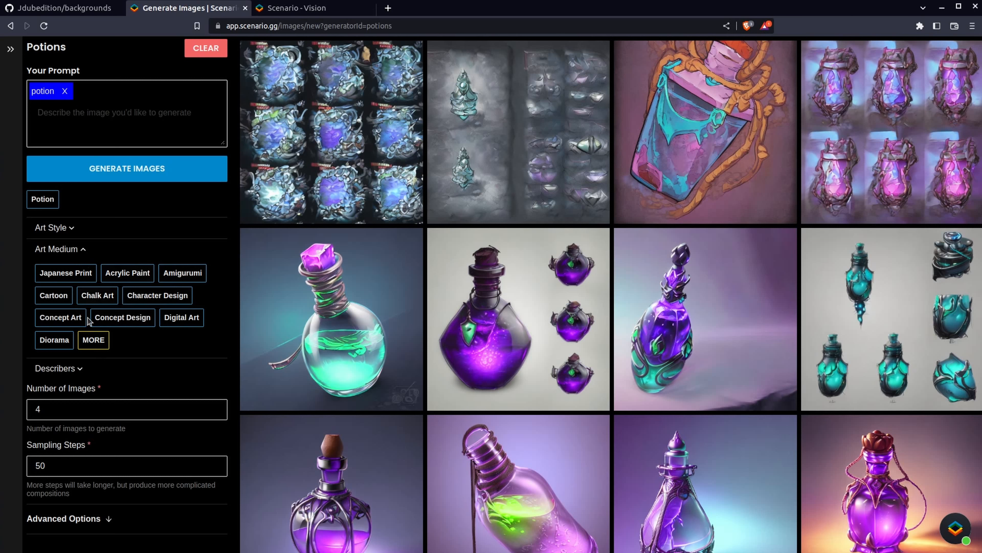
left_click(123, 318)
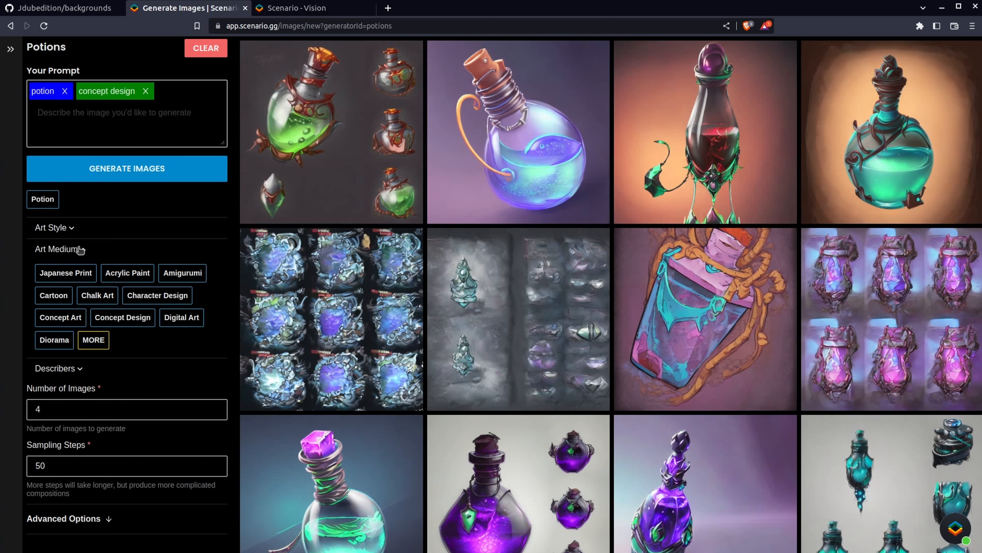
Replace Concept Design with the Charcoal color modifier and generate images
left_click(146, 91)
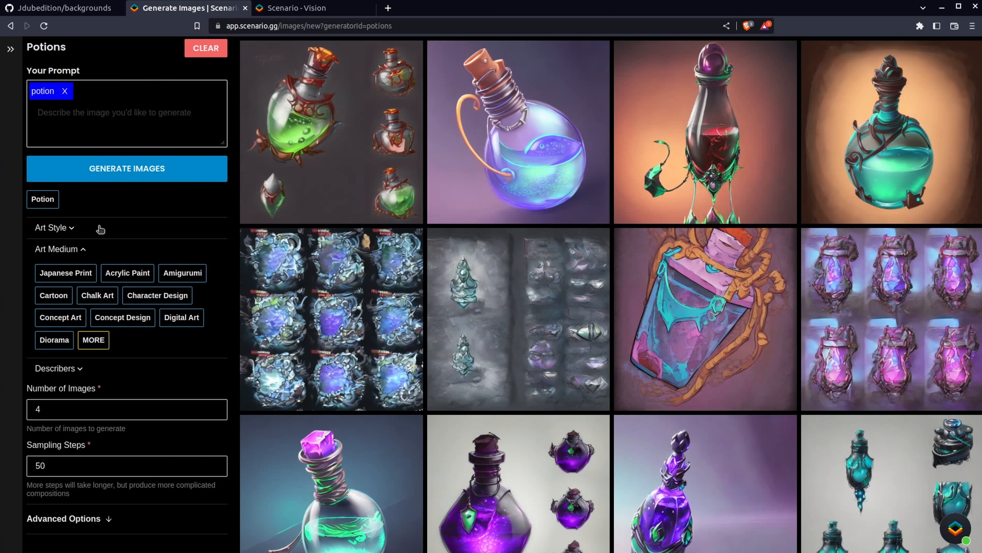
left_click(83, 249)
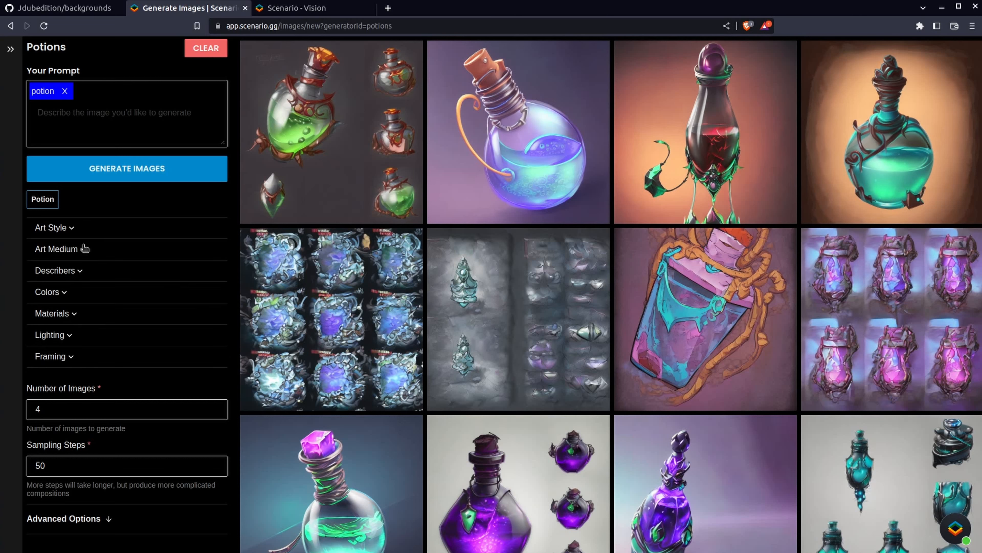
left_click(66, 292)
scroll(67, 290, "down", 1)
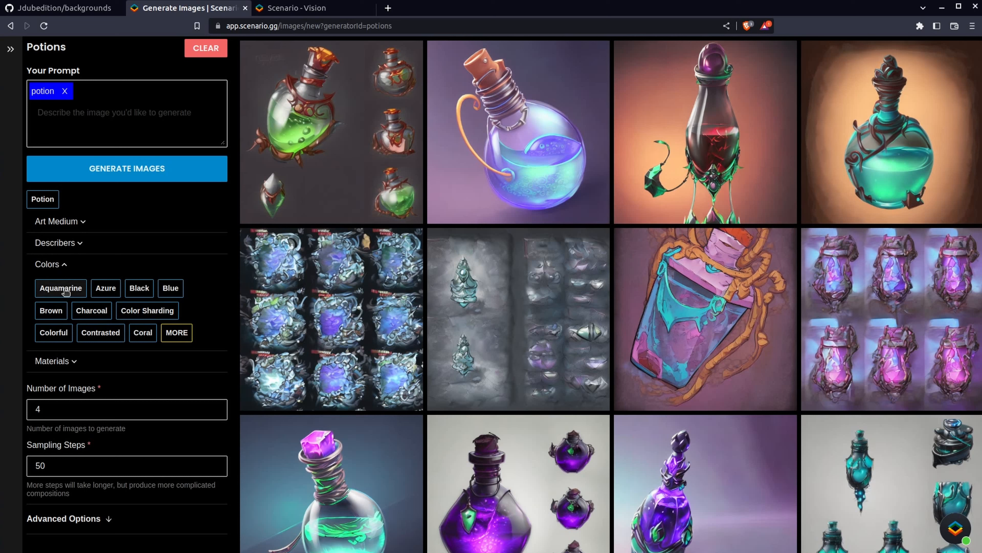
left_click(94, 313)
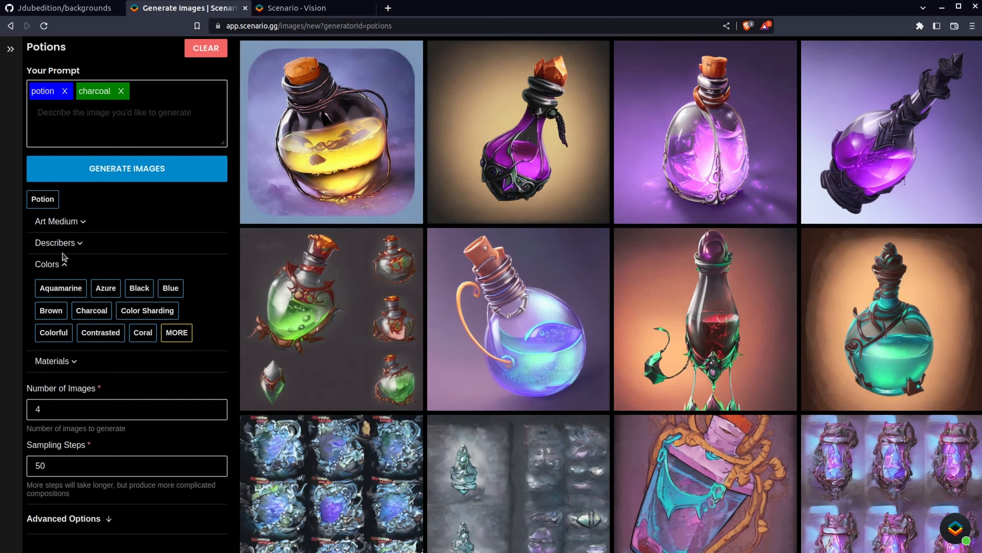
Remove the charcoal keyword and browse the remaining prompt modifier categories
left_click(62, 265)
left_click(122, 91)
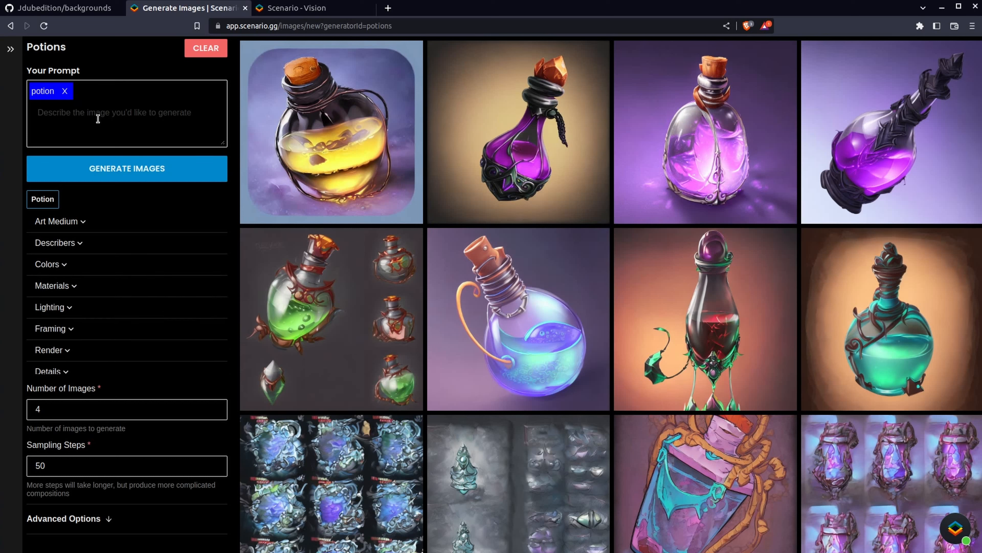
left_click(97, 119)
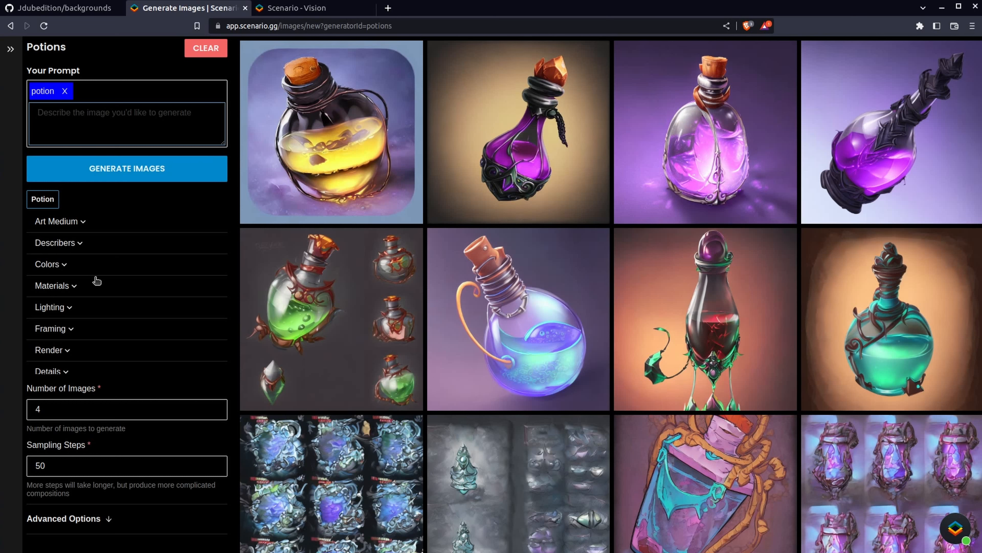
scroll(70, 314, "up", 1)
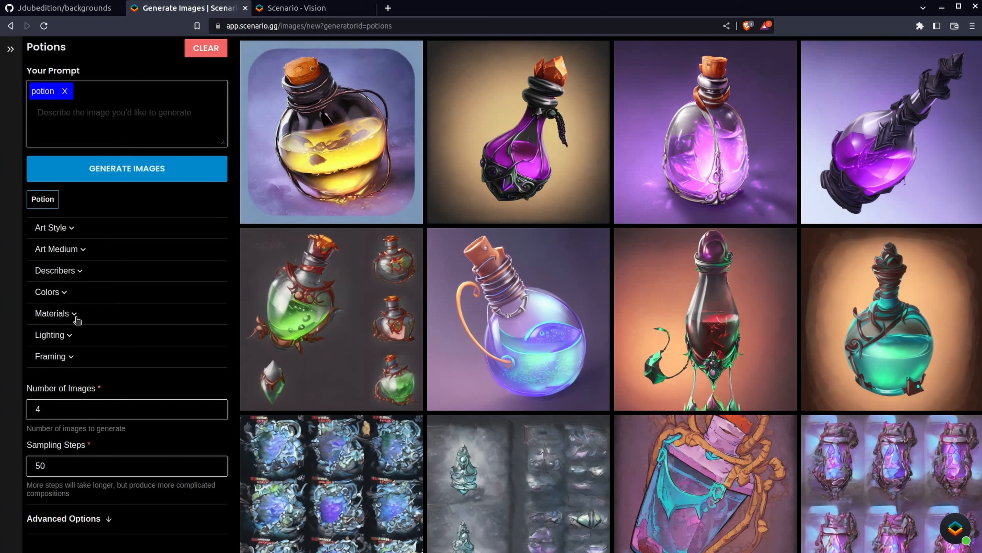
scroll(76, 319, "down", 3)
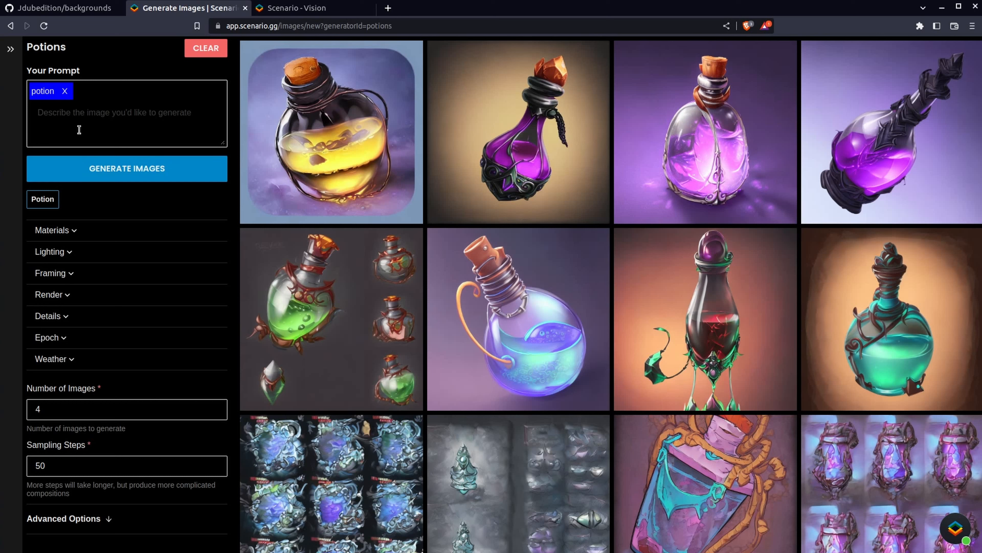
left_click(93, 118)
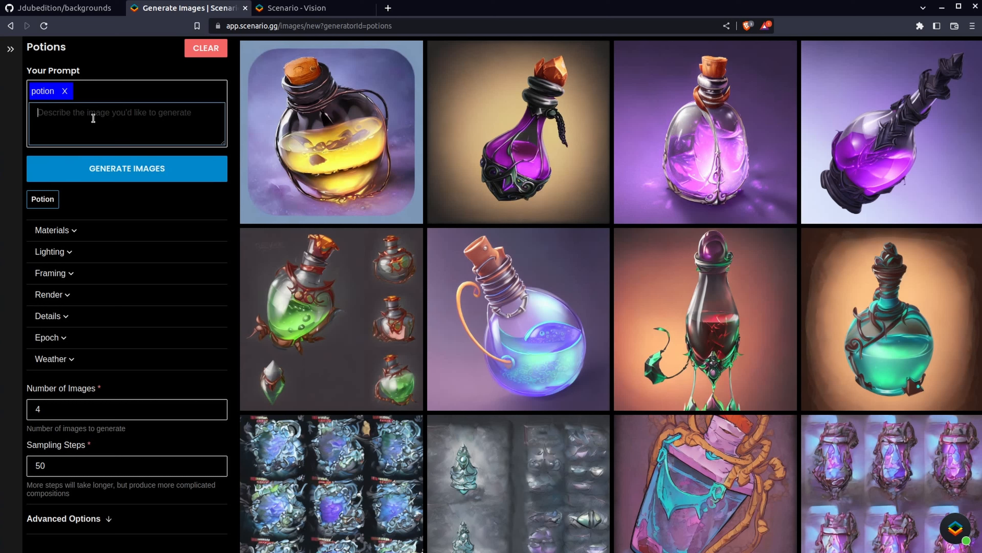
scroll(91, 308, "down", 2)
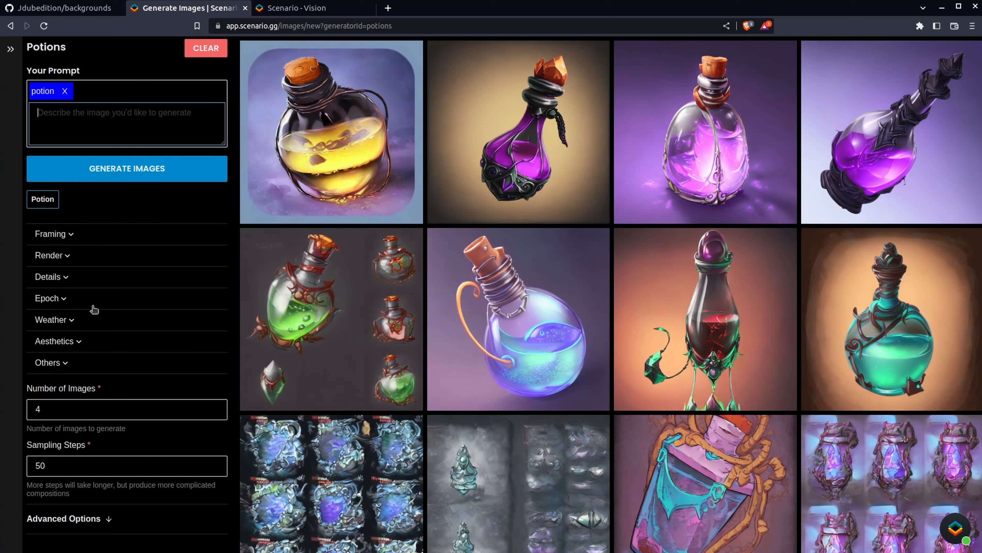
Try to set the number of images to 1, then restore it to 4
left_click(65, 407)
key("BackSpace")
type("1")
key("BackSpace")
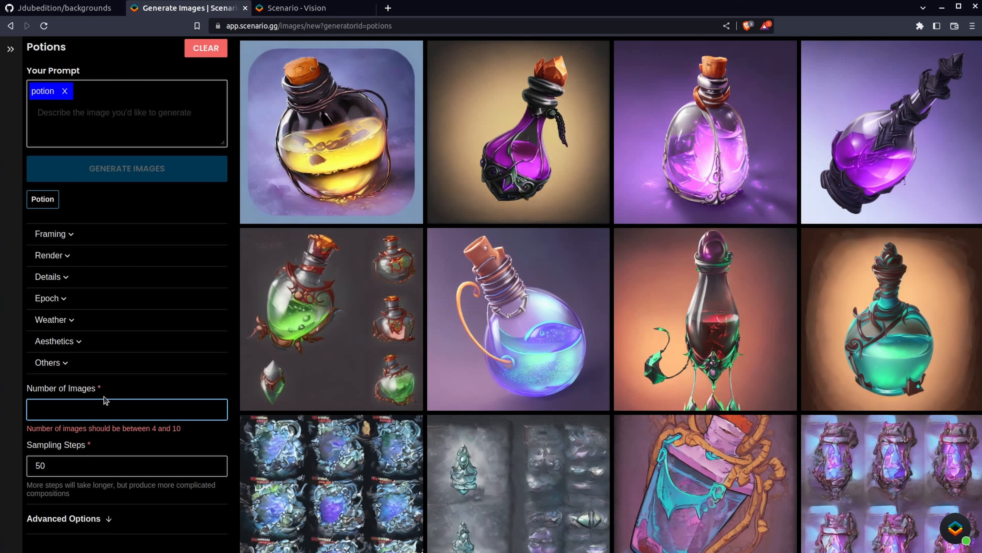
type("4")
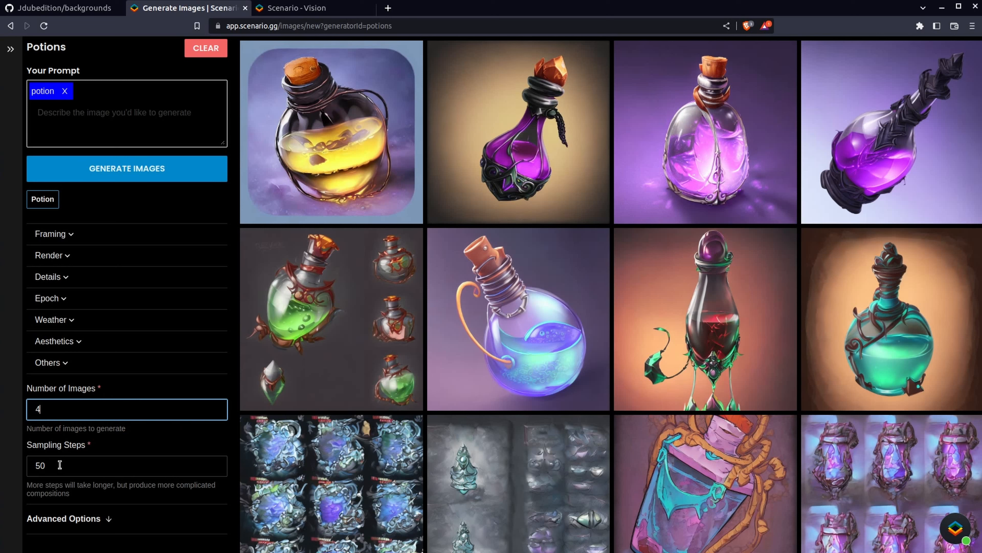
Set the sampling steps to 10 and generate images
key("Tab")
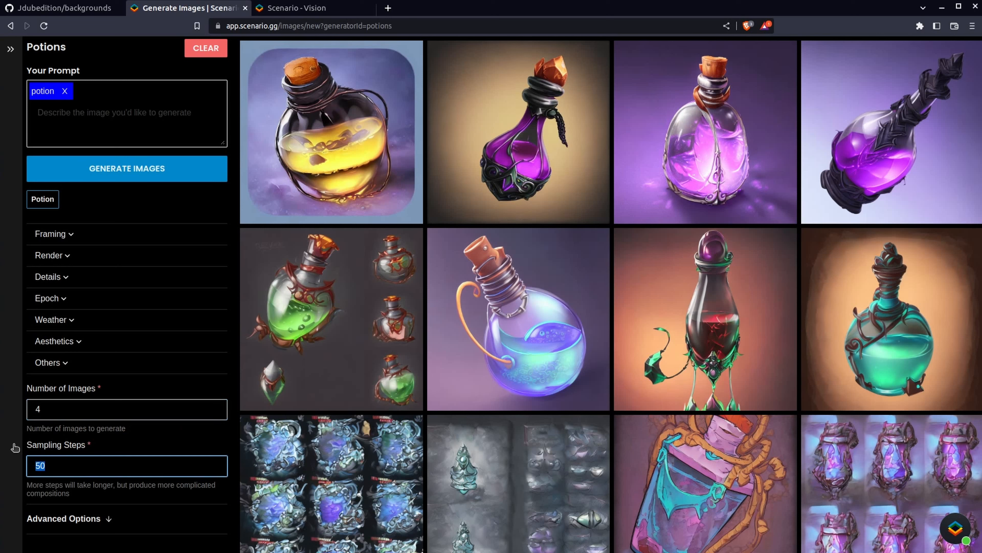
type("10")
left_click(157, 175)
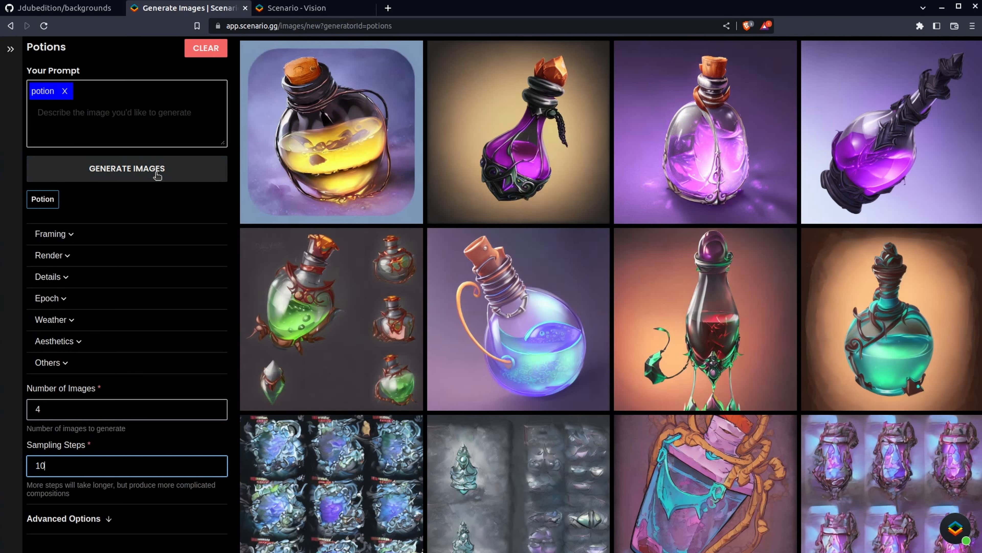
left_click(157, 175)
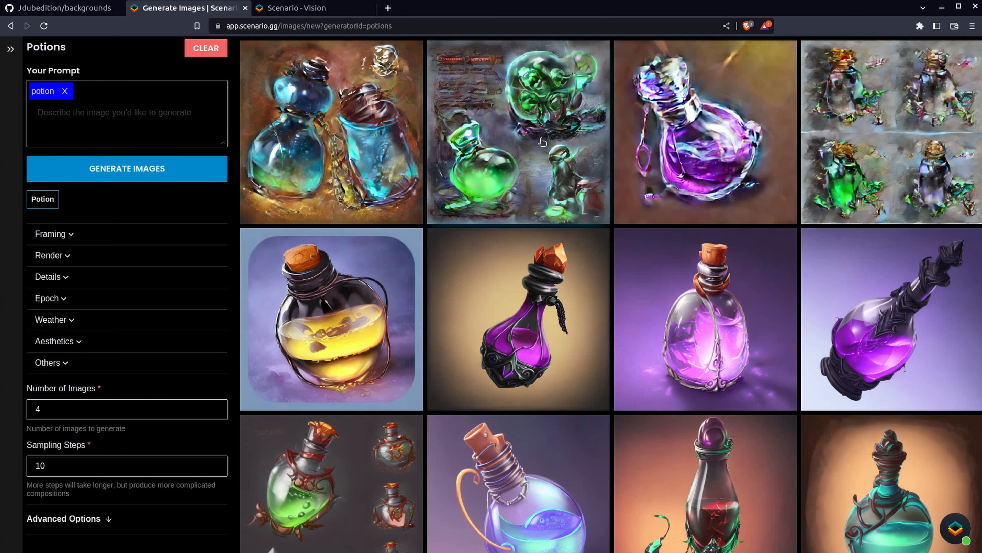
Set the sampling steps to 75 and generate images
left_click_drag(77, 466, 14, 458)
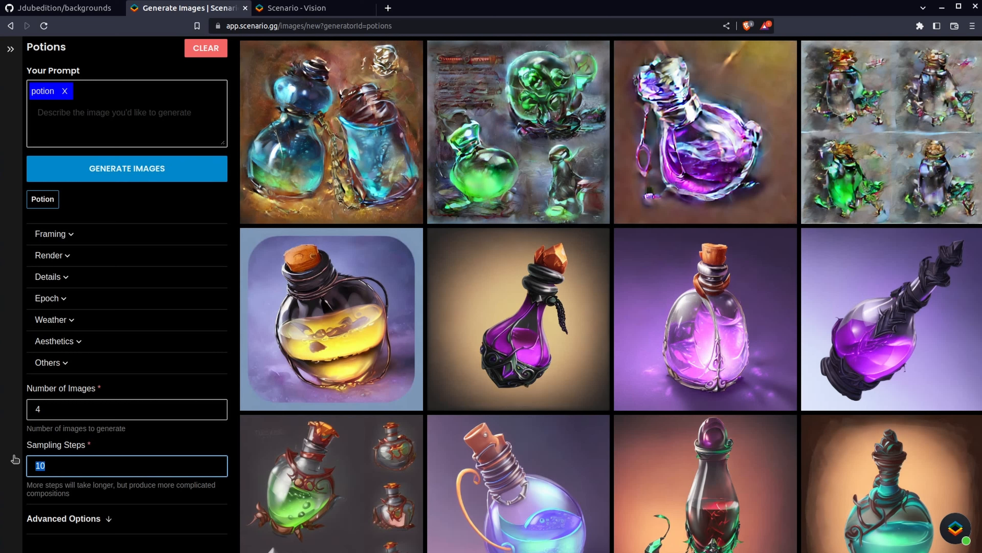
type("75")
left_click(144, 174)
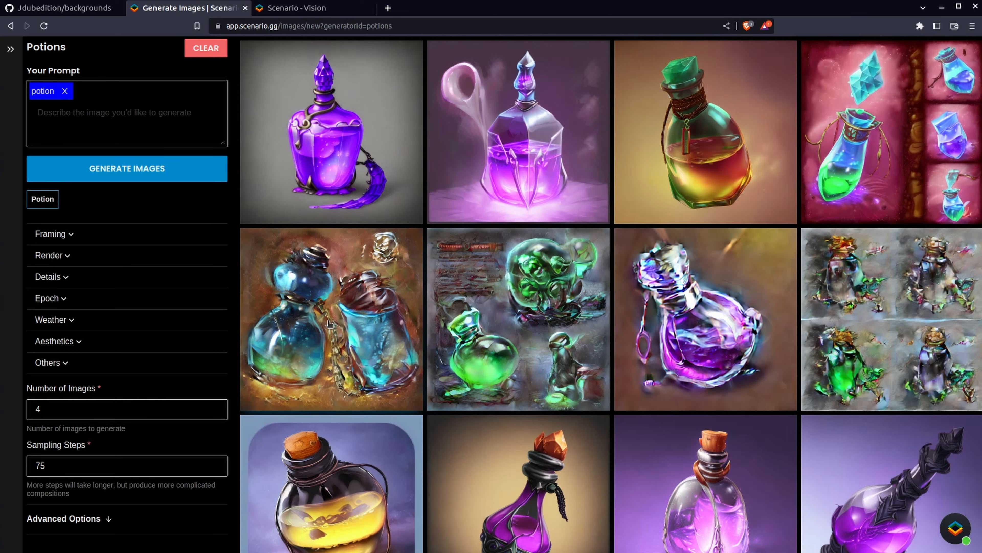
Set the sampling steps back to 50
left_click(39, 462)
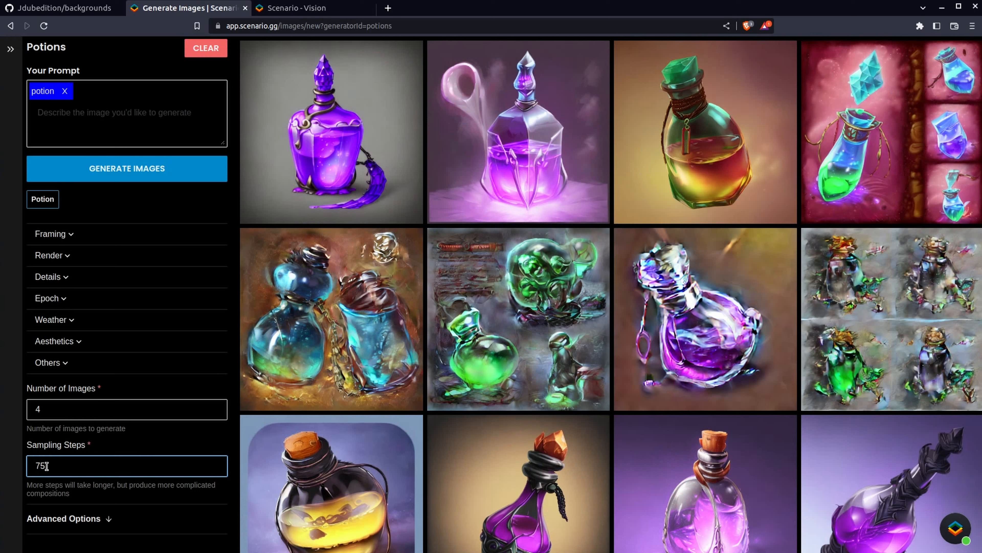
left_click_drag(47, 465, 16, 462)
type("5")
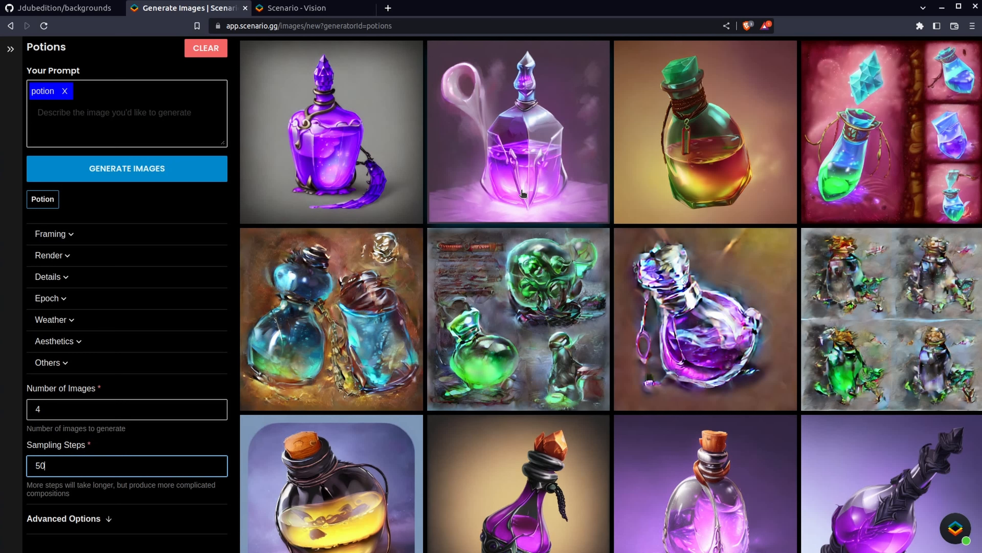
Open the newest generated potion image and browse through the set in the viewer
left_click(662, 114)
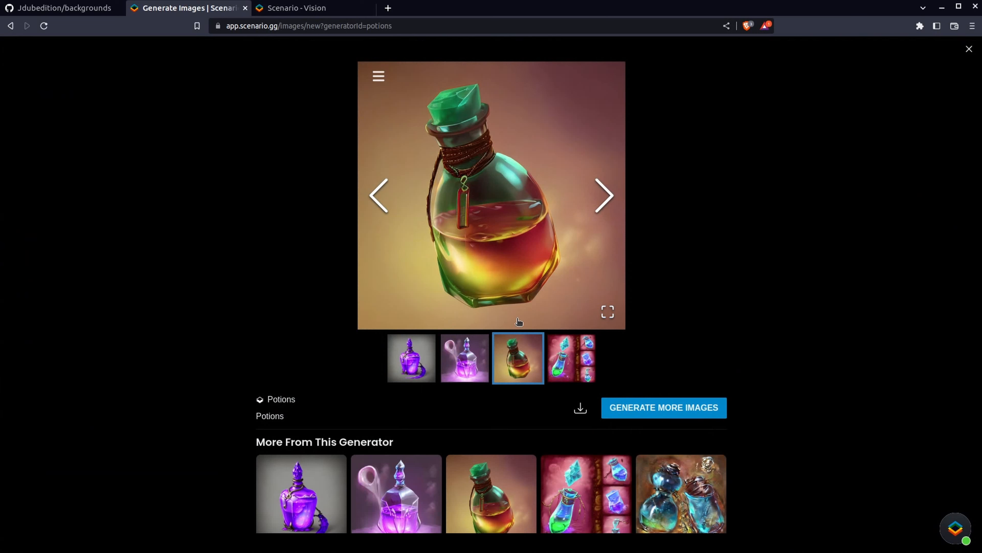
left_click(611, 202)
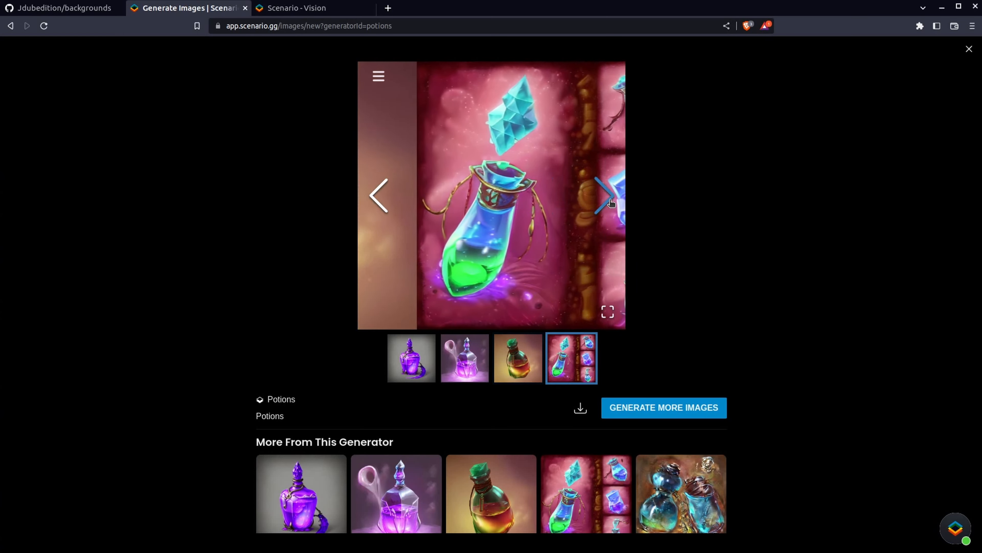
left_click(612, 202)
left_click(612, 203)
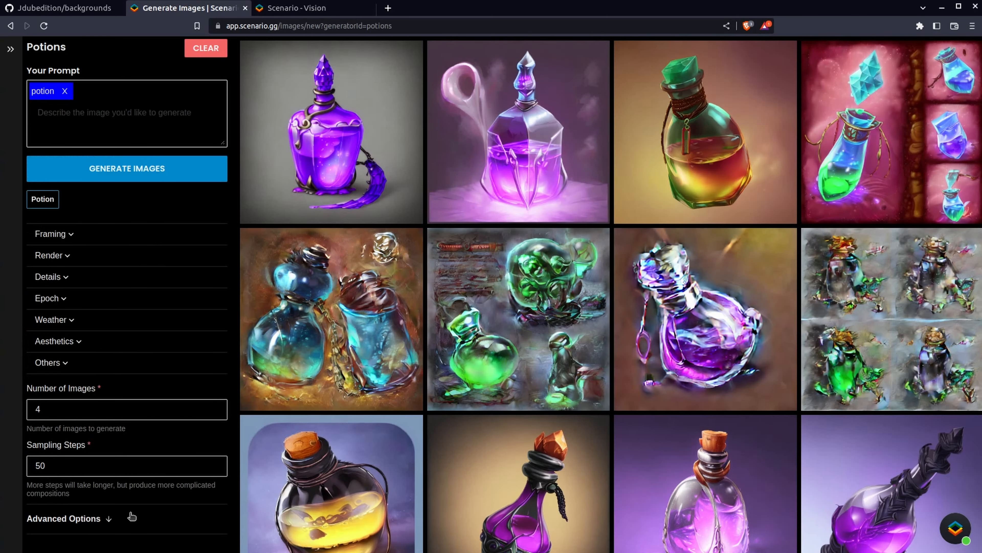
Expand the advanced options and try 1024 px height and width before resetting both to 512 px
left_click(110, 518)
scroll(112, 519, "down", 5)
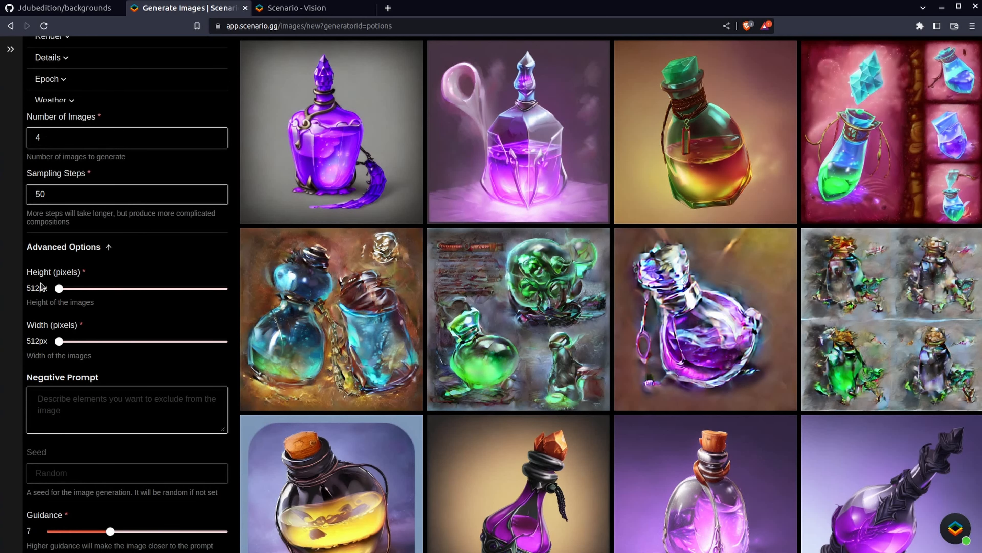
mouse_move(58, 288)
left_mouse_down()
mouse_move(238, 295)
mouse_move(49, 289)
left_mouse_up()
left_click_drag(59, 289, 252, 287)
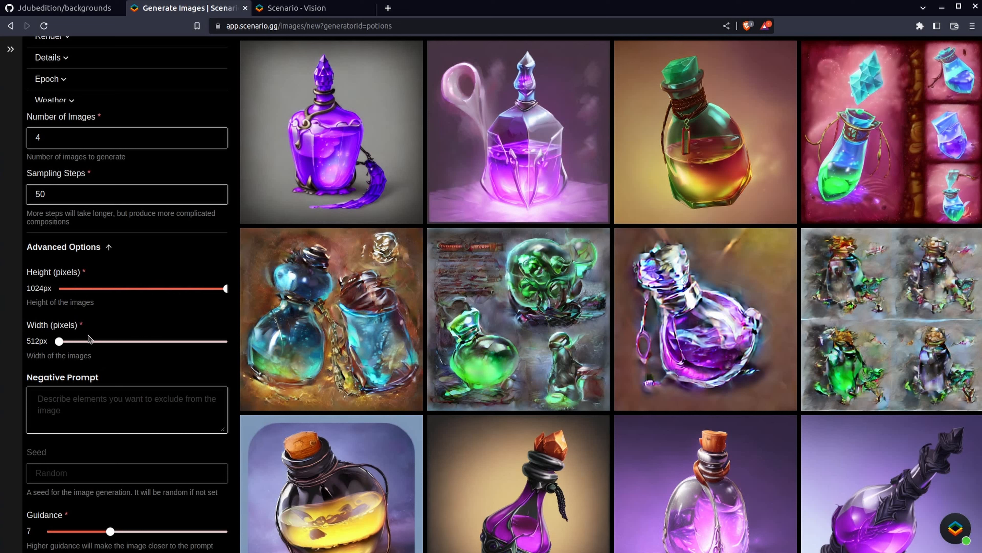
left_click_drag(59, 341, 241, 344)
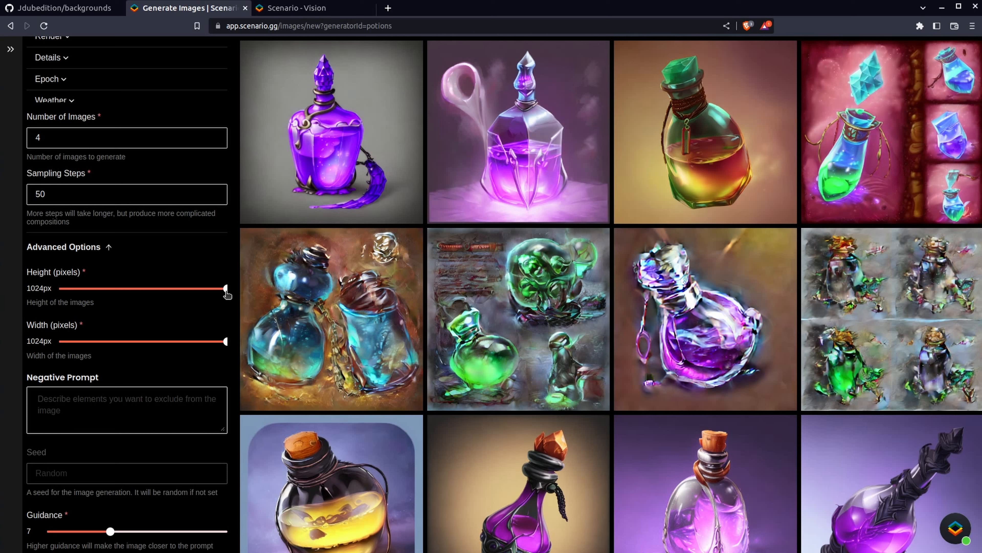
left_click_drag(226, 291, 58, 289)
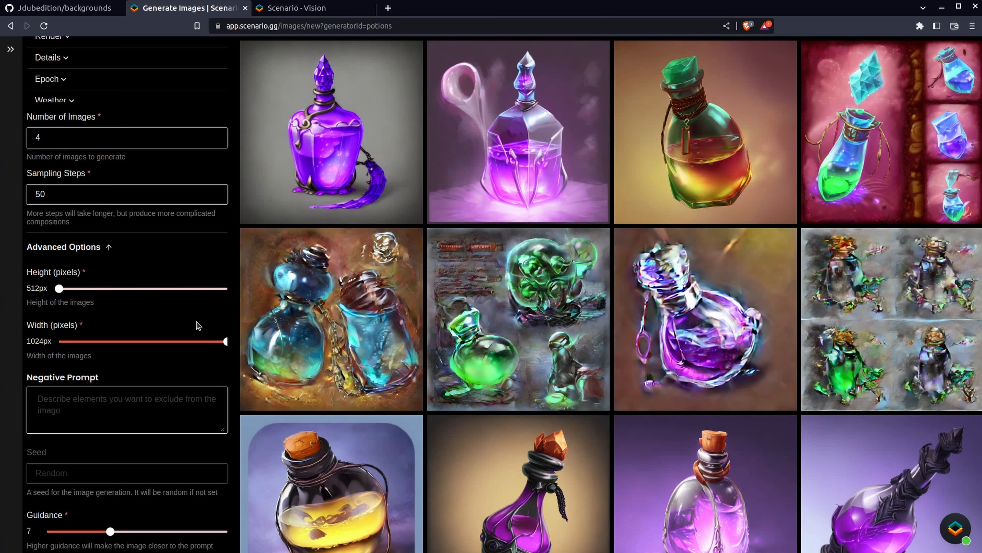
left_click_drag(225, 341, 59, 341)
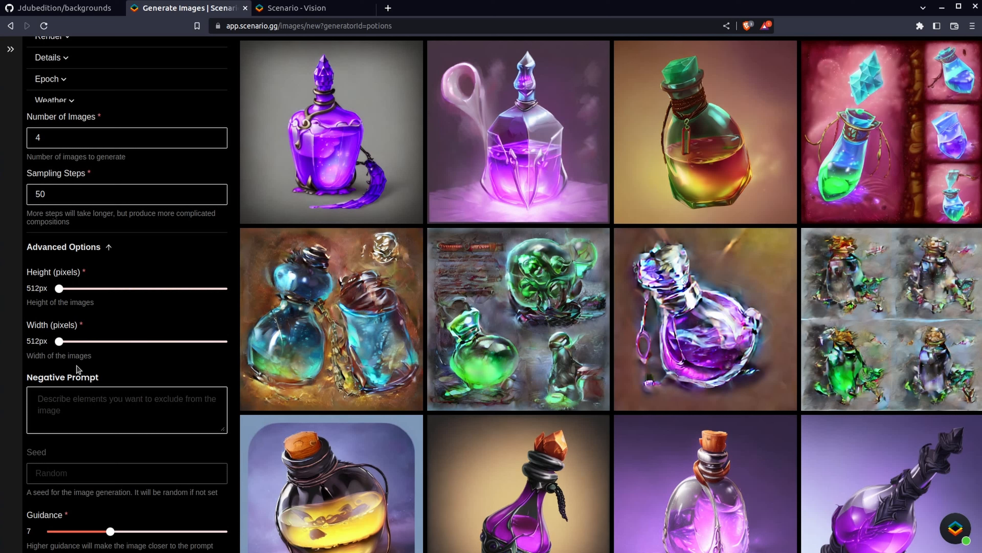
Add background as a negative prompt and generate images
left_click(68, 410)
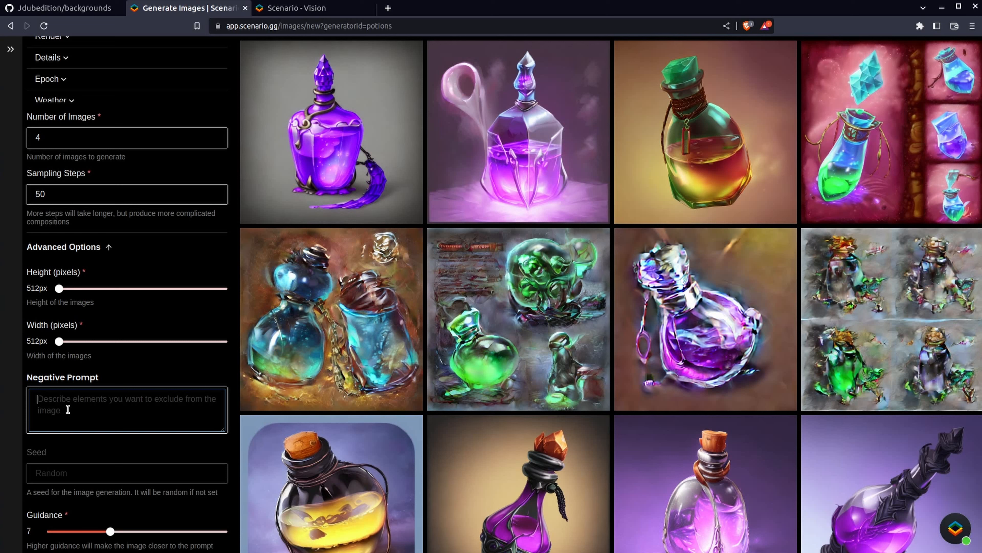
type("background")
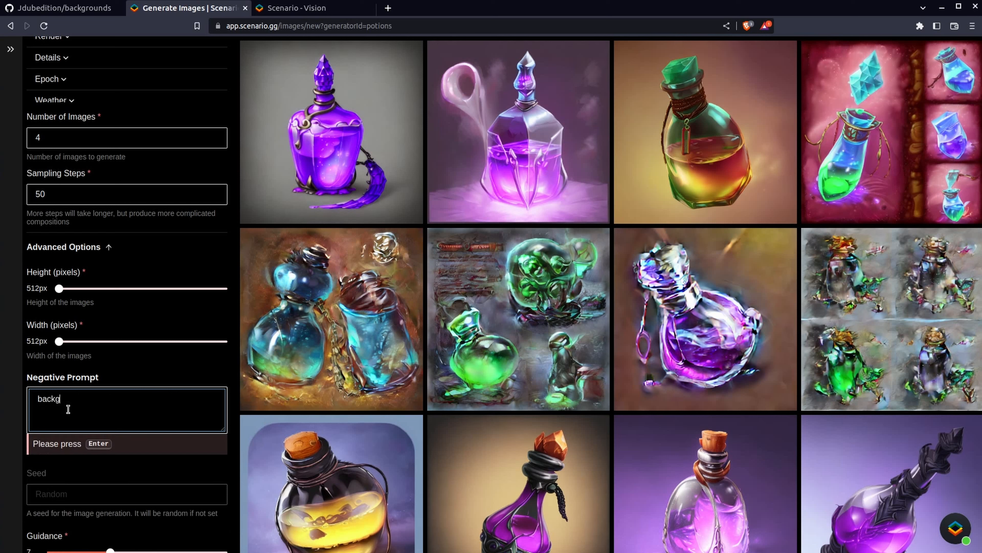
key("Return")
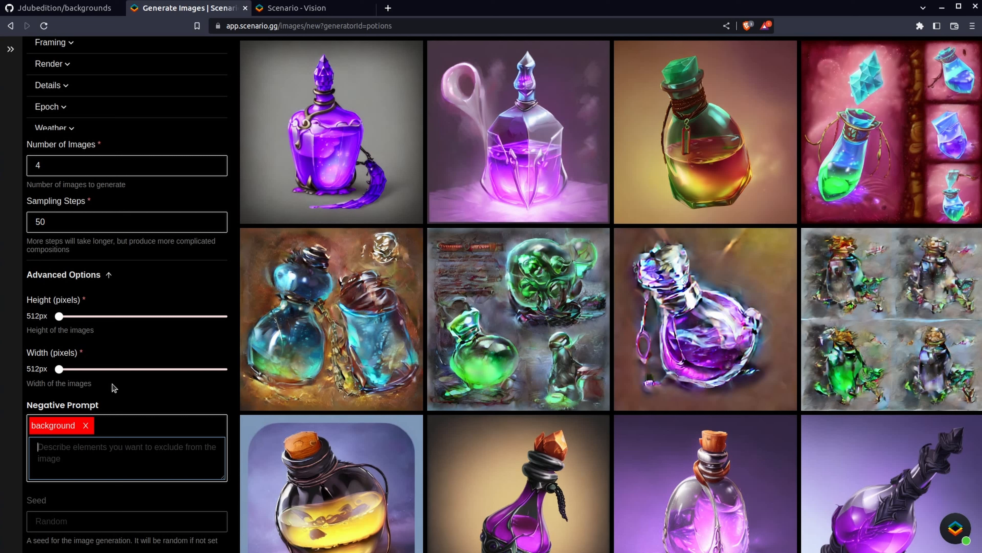
scroll(113, 387, "up", 5)
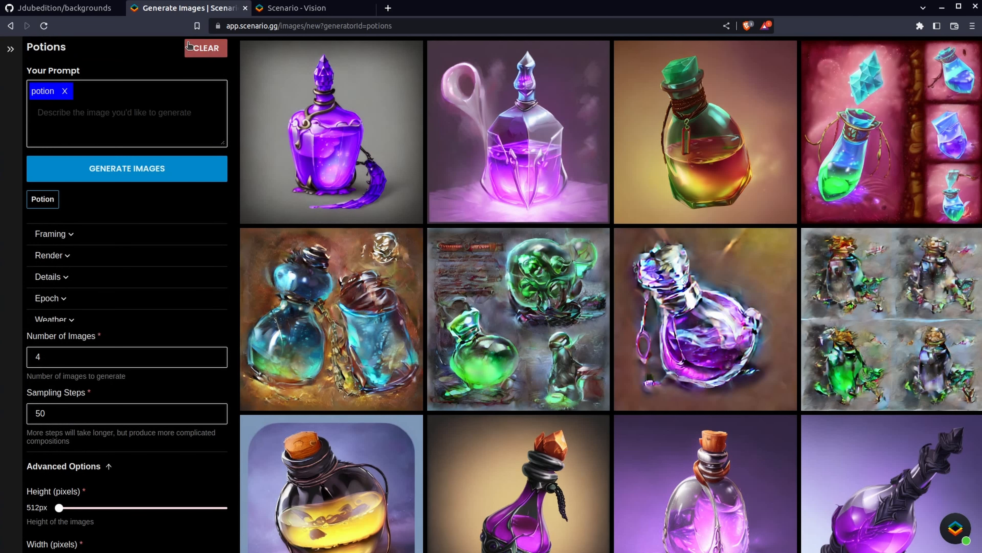
left_click(185, 179)
left_click(185, 179)
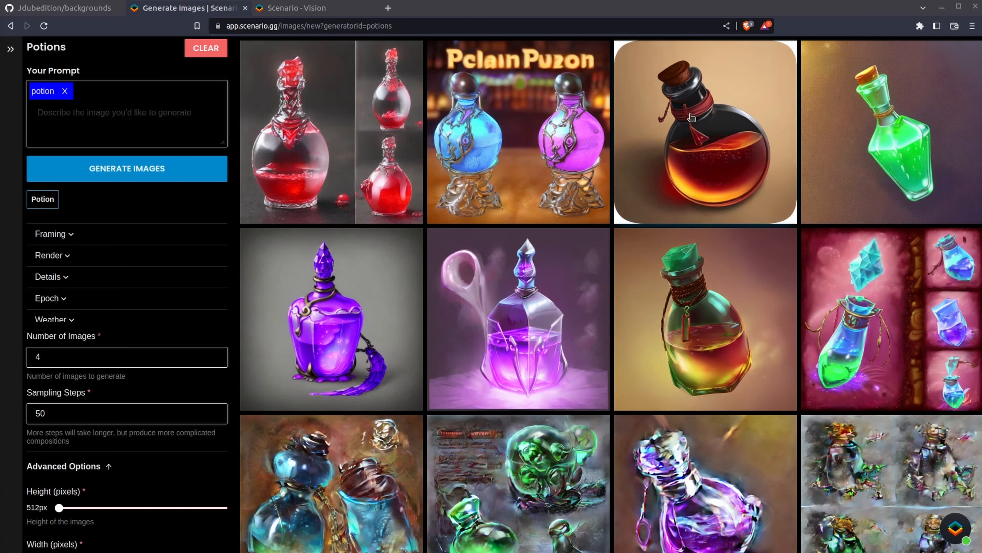
Replace the background negative prompt with rope and generate images
scroll(162, 417, "down", 6)
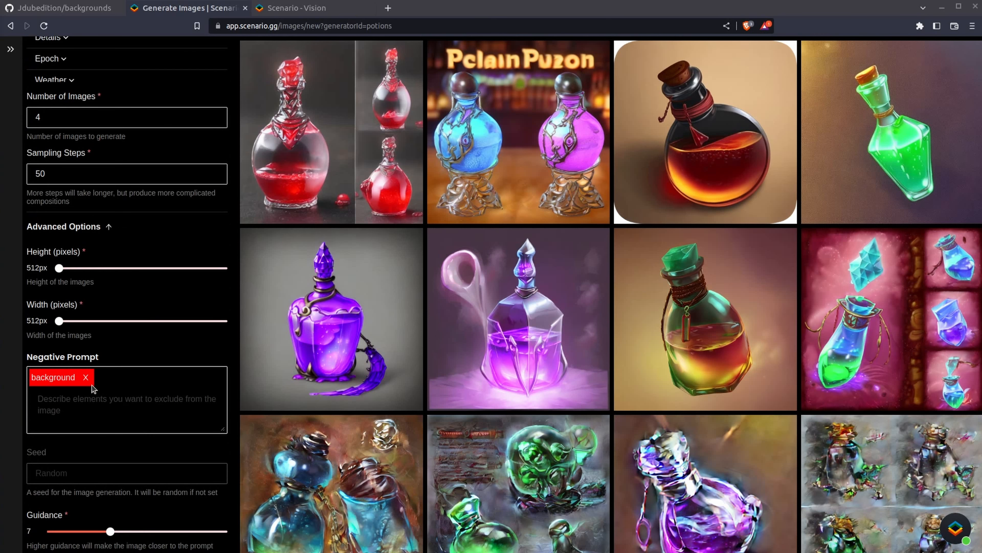
left_click(88, 379)
type("rope")
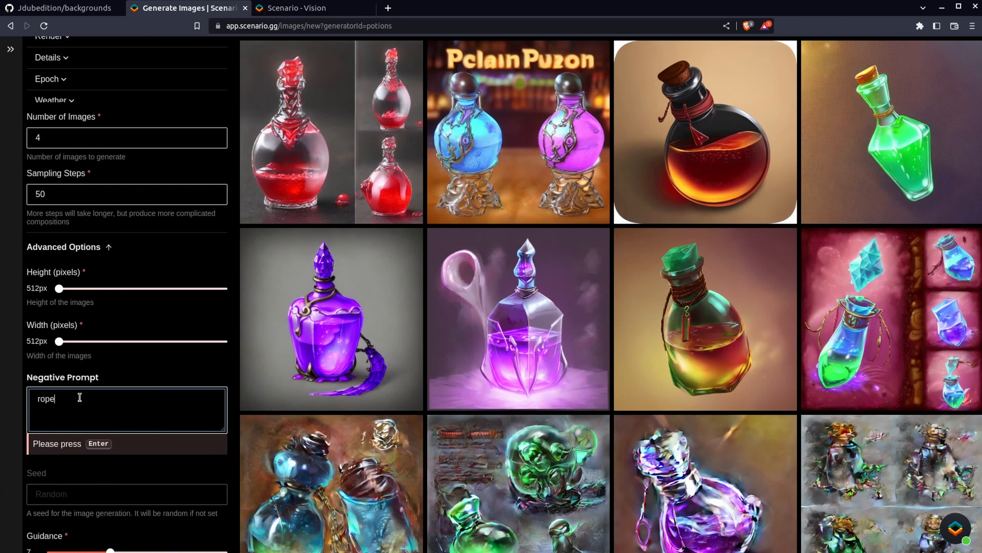
key("Return")
scroll(106, 418, "up", 5)
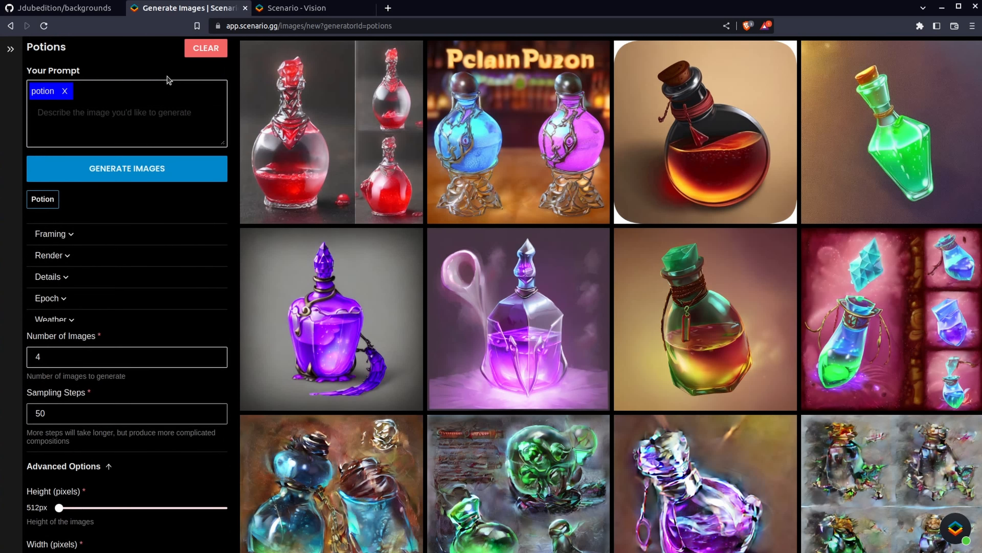
left_click(191, 167)
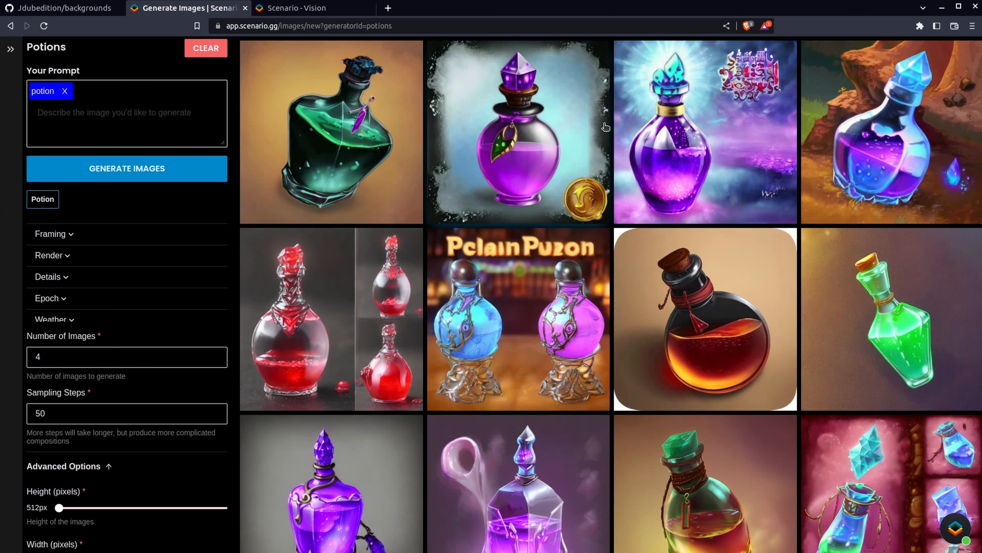
Set the guidance to 0 and generate images
scroll(106, 391, "down", 6)
mouse_move(91, 466)
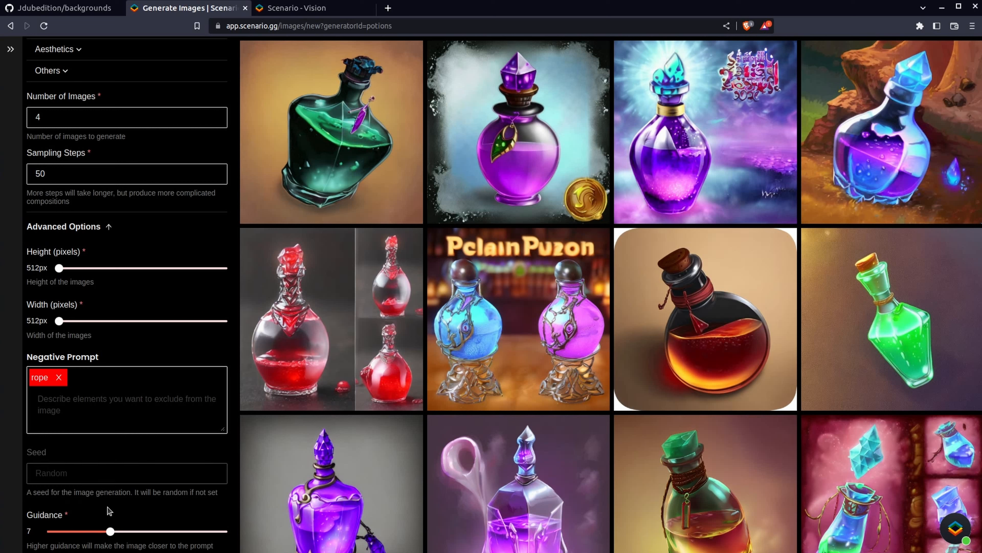
left_click_drag(110, 531, 54, 530)
left_click_drag(143, 533, 237, 534)
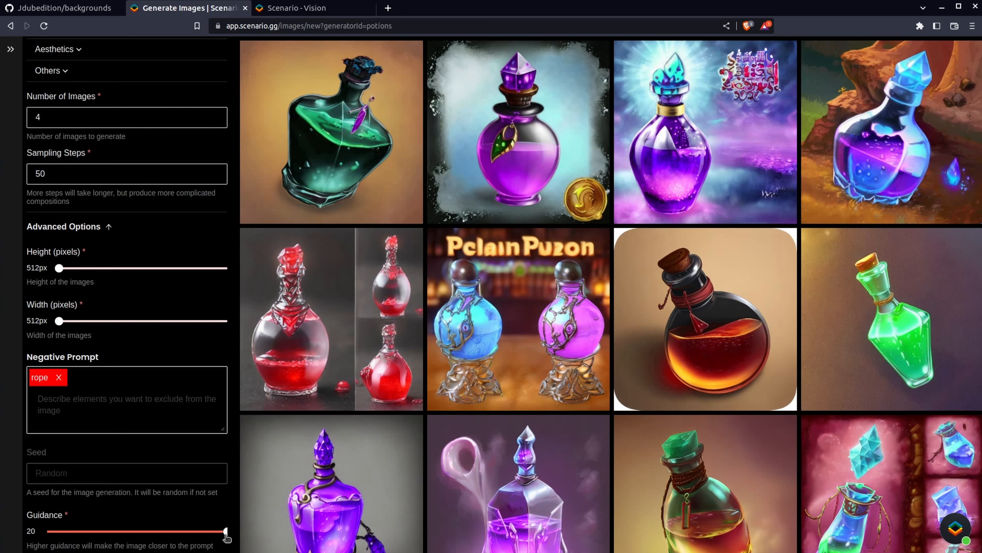
left_click(224, 534)
left_click_drag(225, 534, 47, 532)
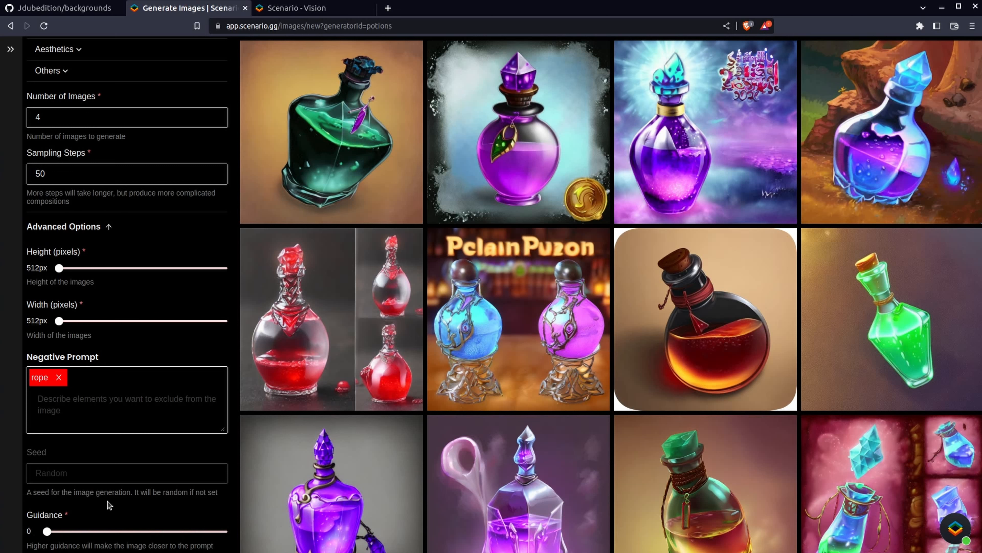
scroll(109, 505, "up", 6)
left_click(158, 179)
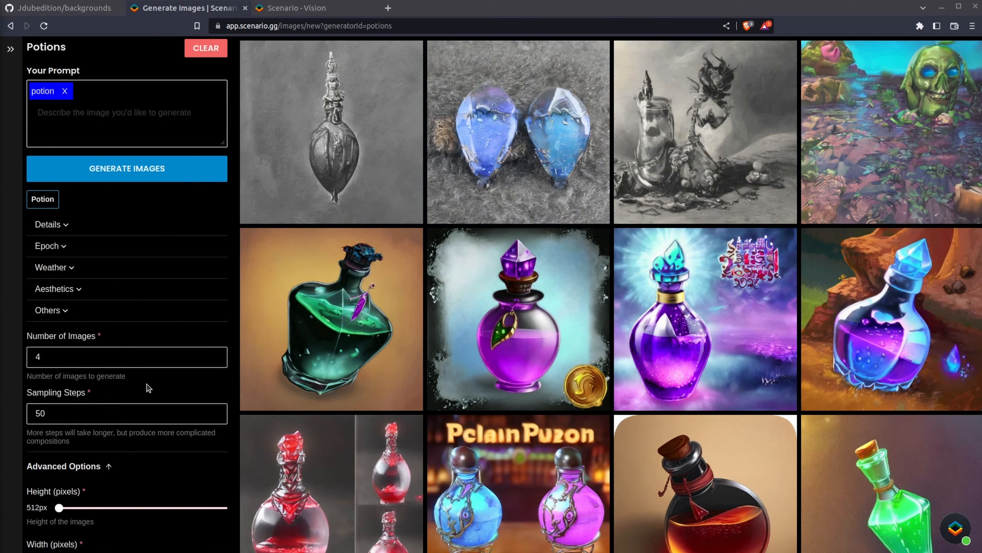
Set the guidance to 20 and generate images
scroll(148, 387, "down", 5)
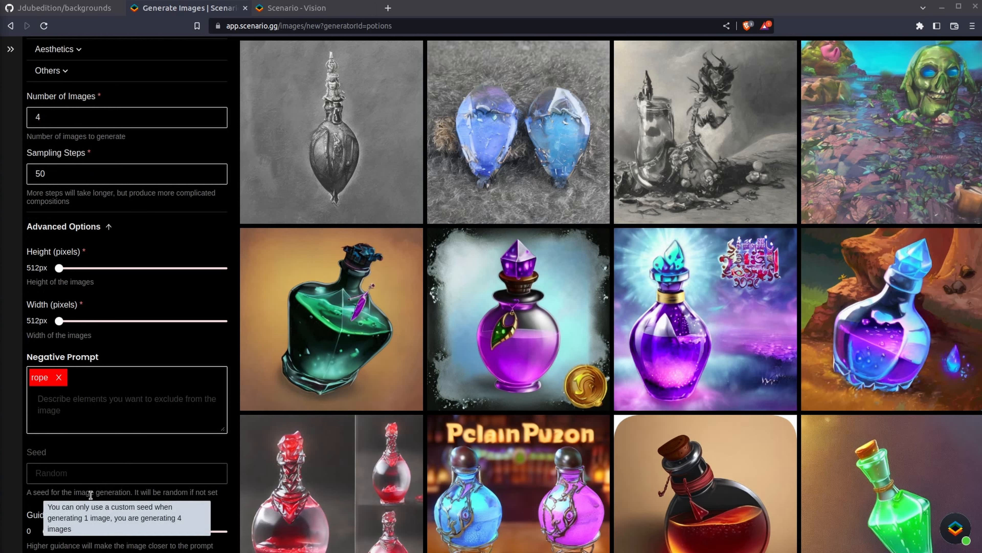
left_click(48, 535)
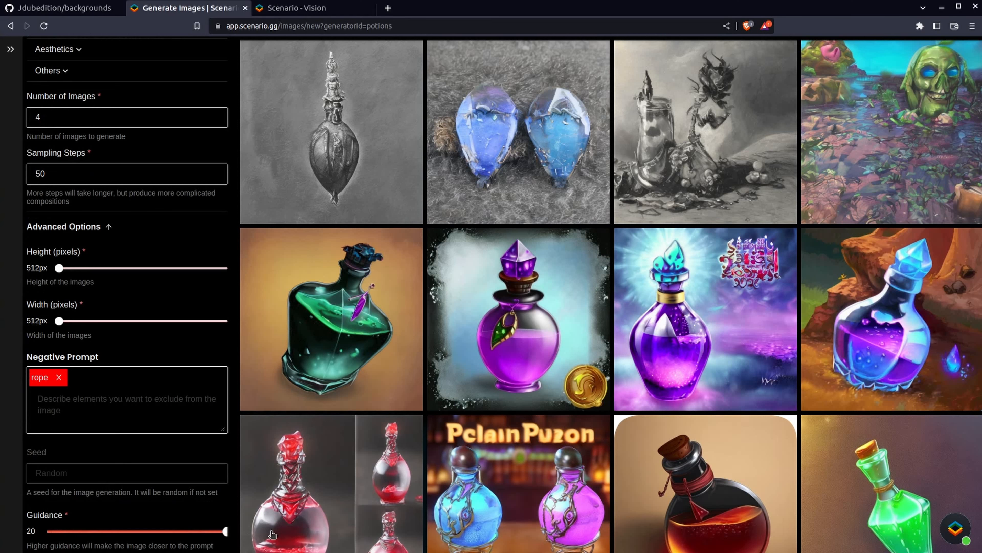
scroll(198, 321, "up", 5)
left_click(170, 171)
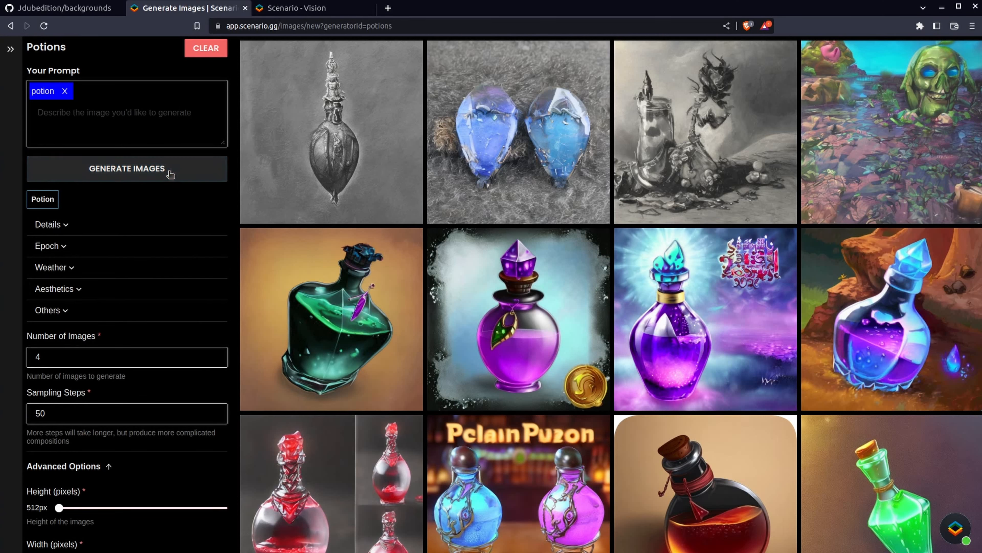
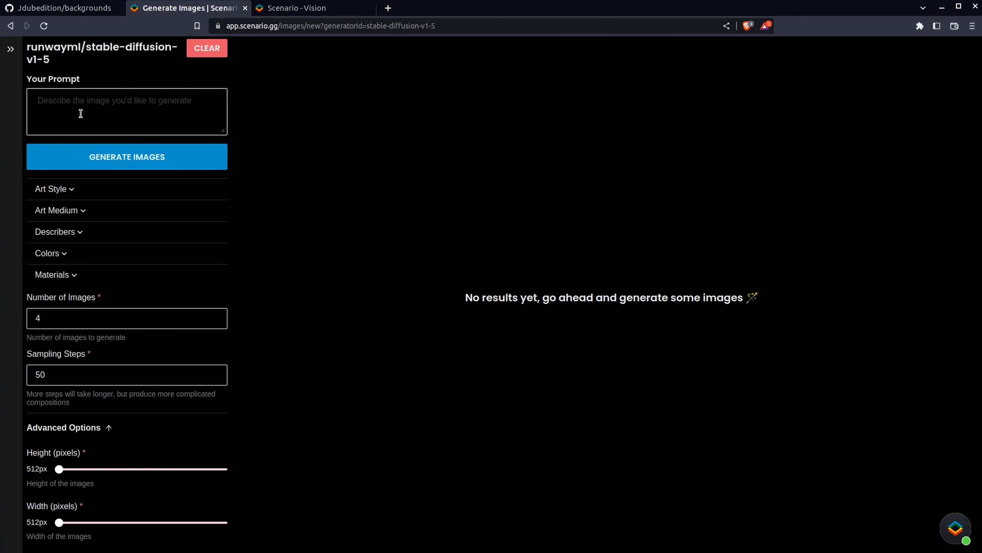
Enter the prompt keywords landscape, MTG style, mountain and artwork, and generate images
left_click(143, 105)
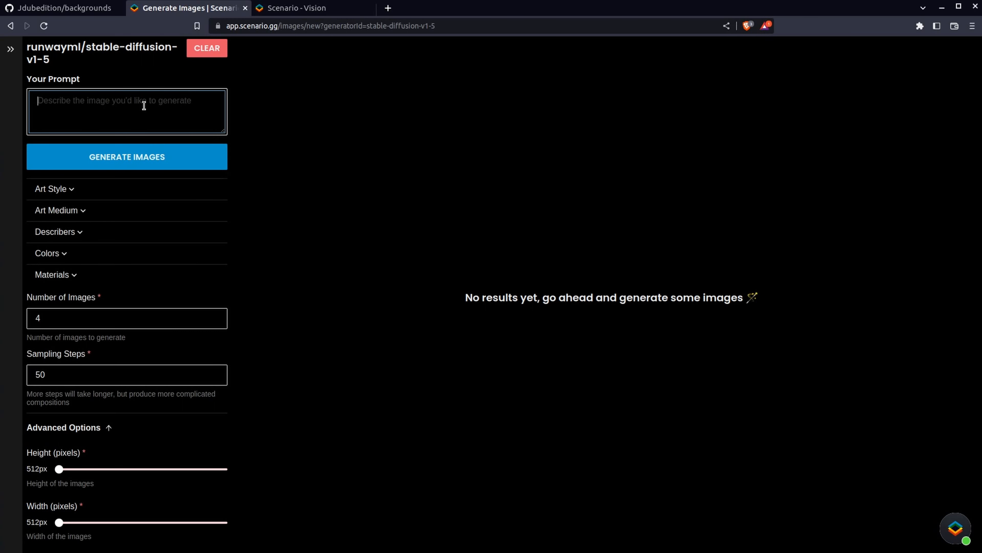
type("landscape, MTG ")
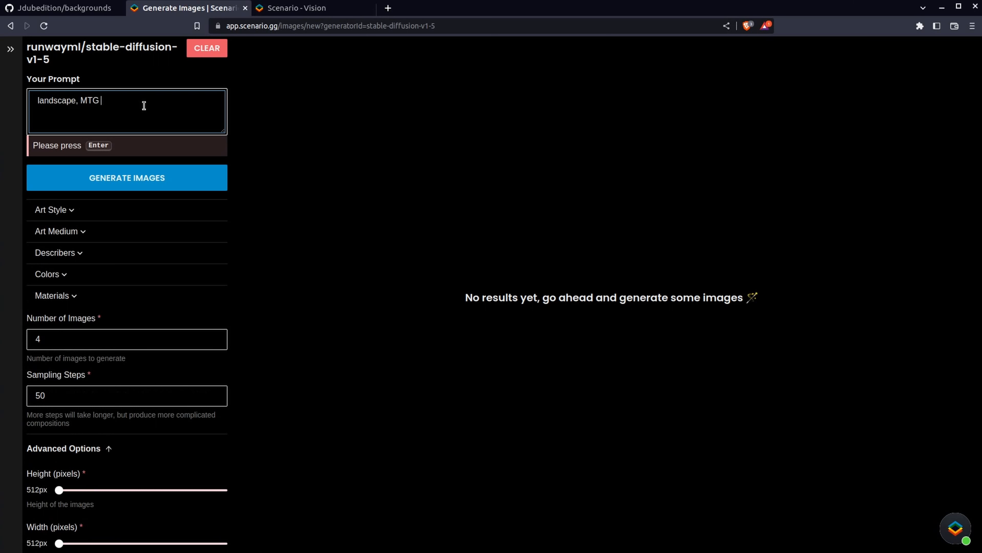
type("styell, manua")
key("BackSpace")
key("BackSpace")
key("BackSpace")
type("ountain")
type(", artwork")
key("Return")
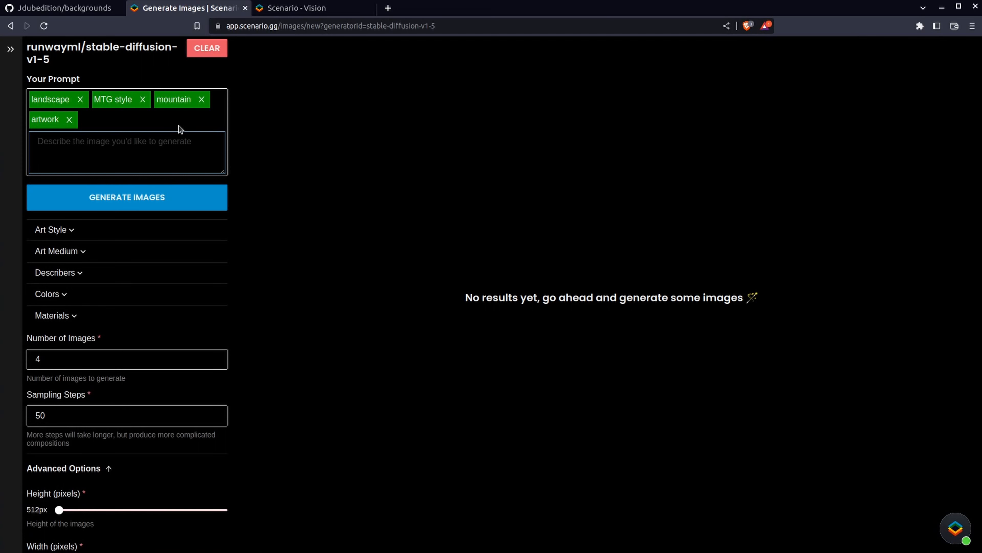
left_click(147, 198)
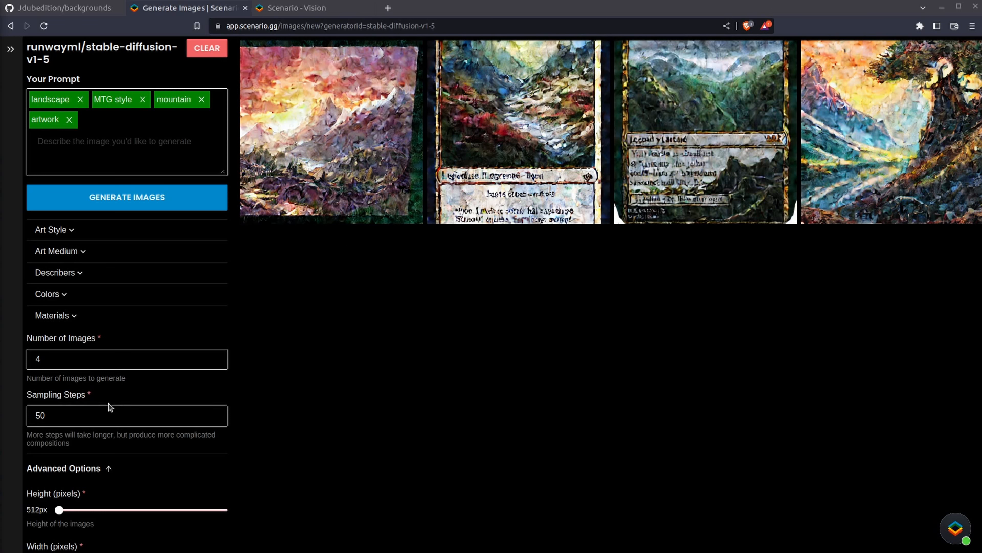
Set the sampling steps to 75 and generate images
left_click_drag(65, 409, 2, 406)
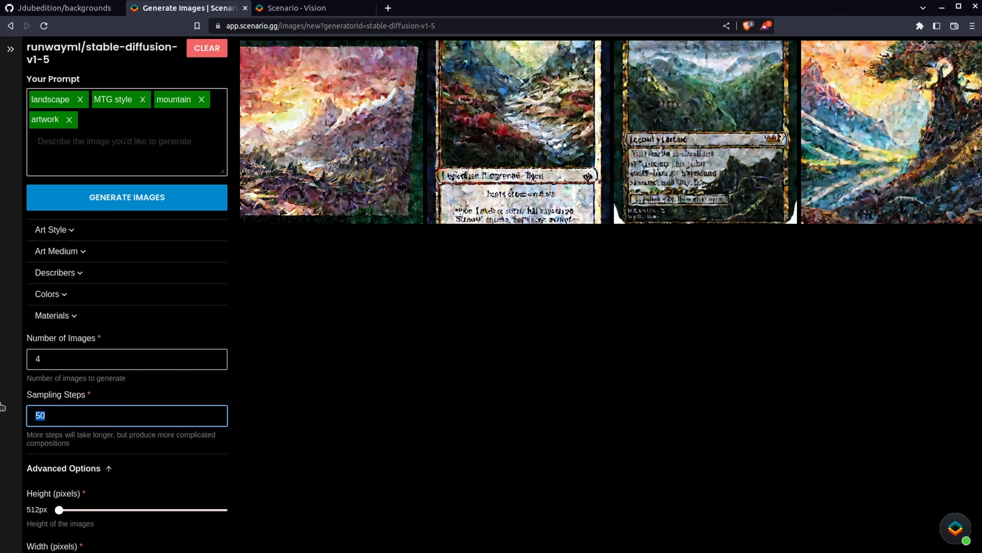
type("75")
left_click(140, 201)
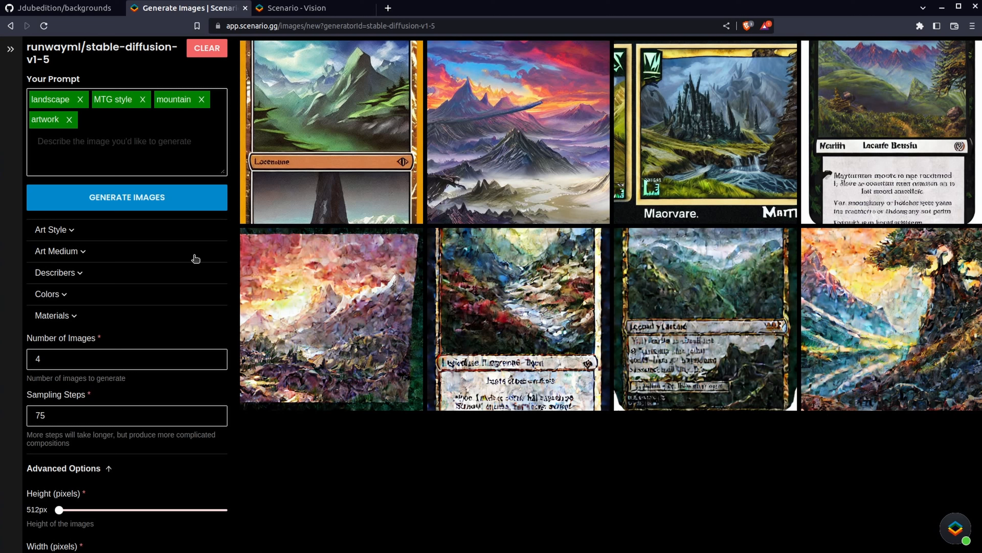
Add ugly as a negative prompt and generate images
scroll(187, 362, "down", 5)
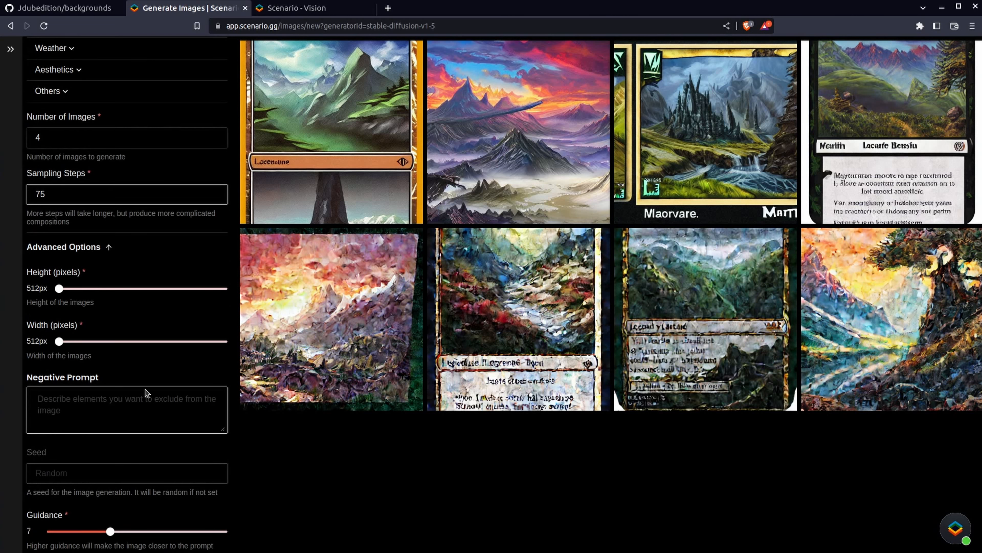
left_click(114, 410)
type("ugly")
key("Return")
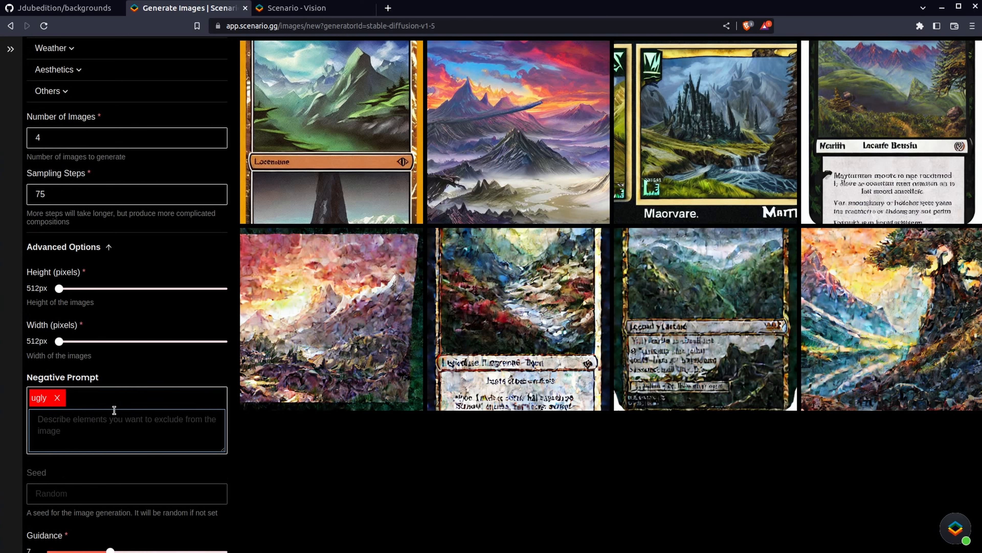
scroll(138, 377, "up", 5)
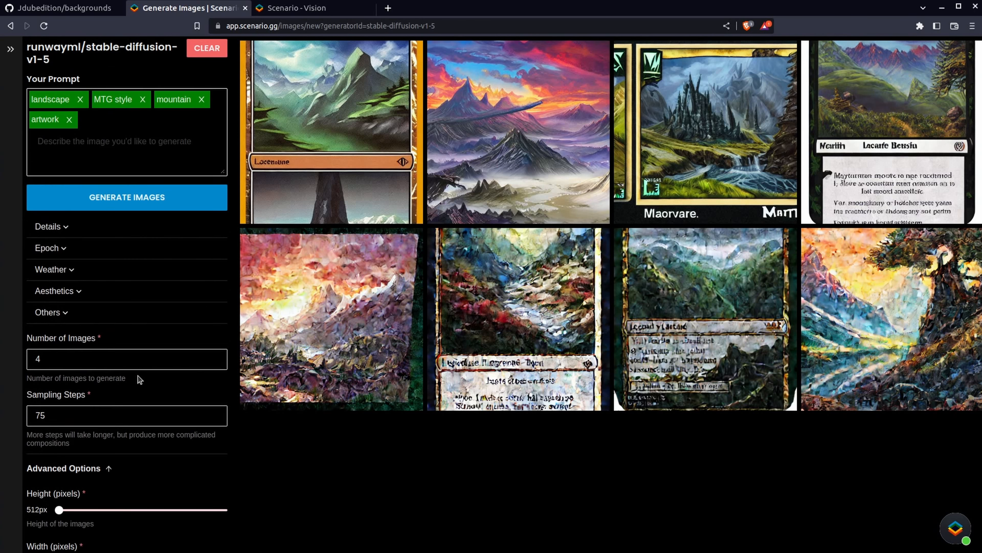
left_click(150, 206)
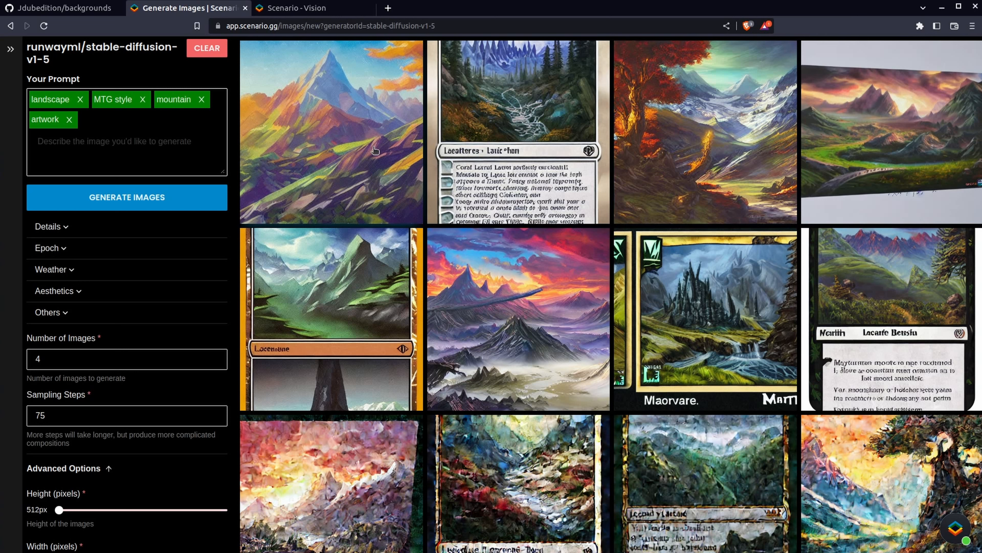
Add 4K, high quality, beautiful and high resolution to the prompt and generate images
left_click(169, 138)
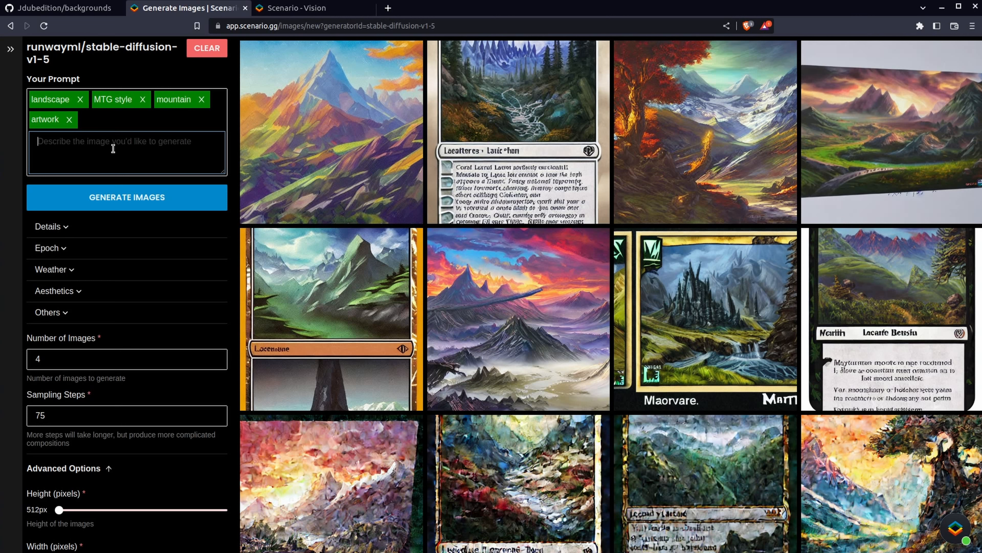
type("$K")
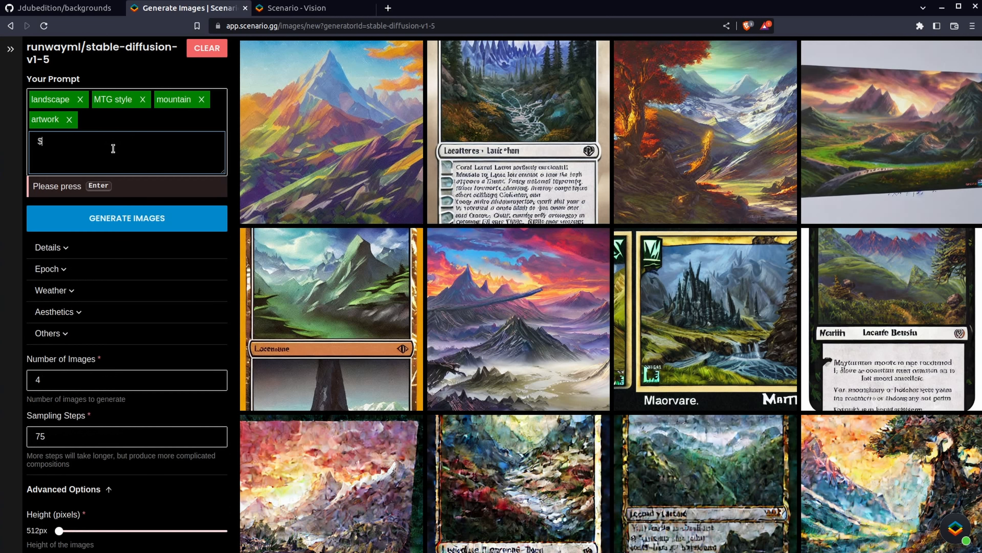
key("BackSpace")
type("4K")
key("BackSpace")
type("K, high quality, beautiful, ")
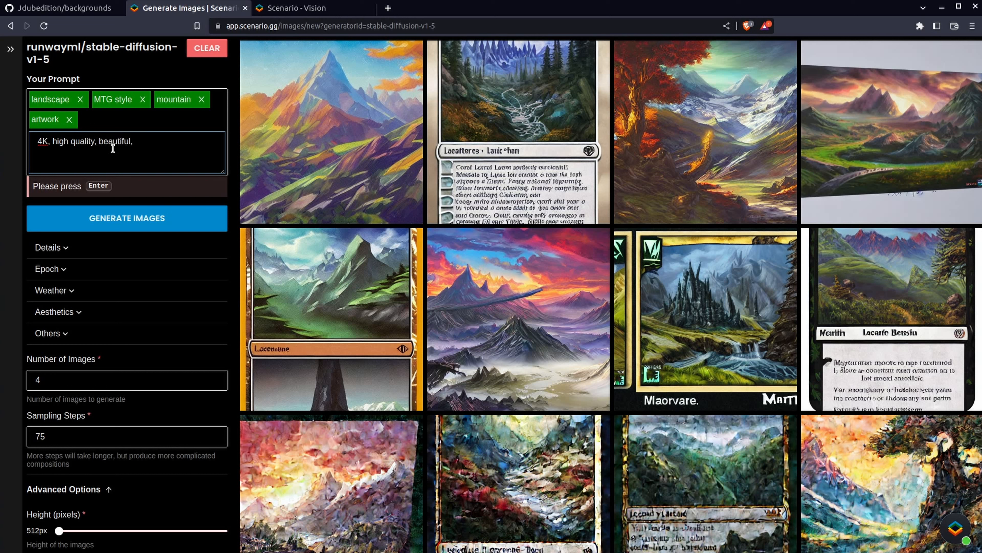
type("high resolution")
key("Return")
left_click(174, 218)
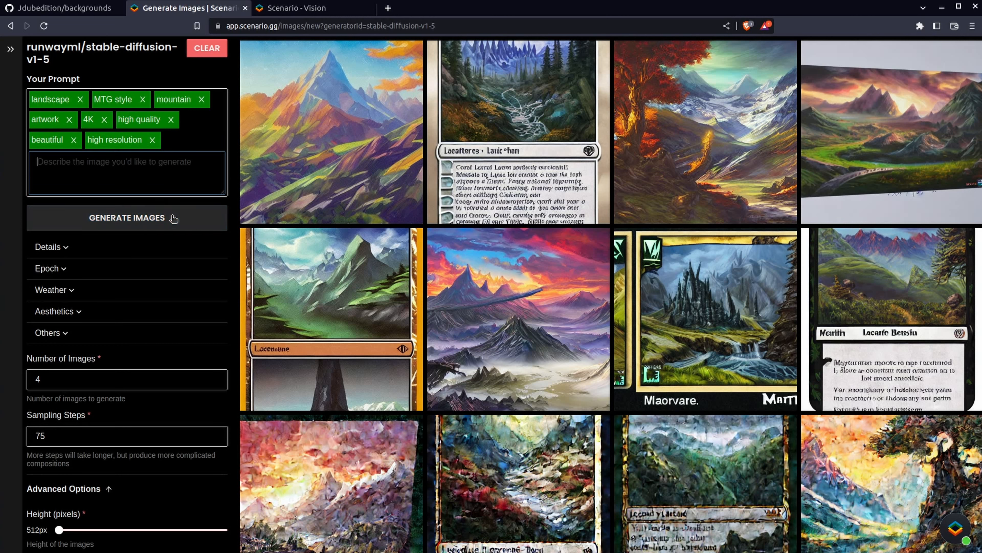
left_click(173, 218)
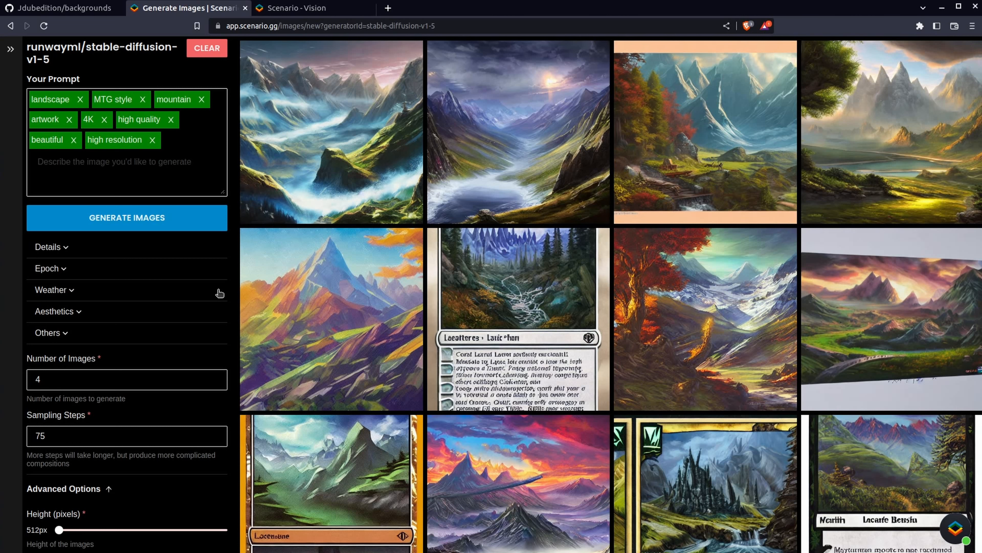
Add low quality, worst quality, lowres, text, signature and watermark as negative prompts and generate images
scroll(219, 293, "down", 5)
scroll(219, 293, "down", 1)
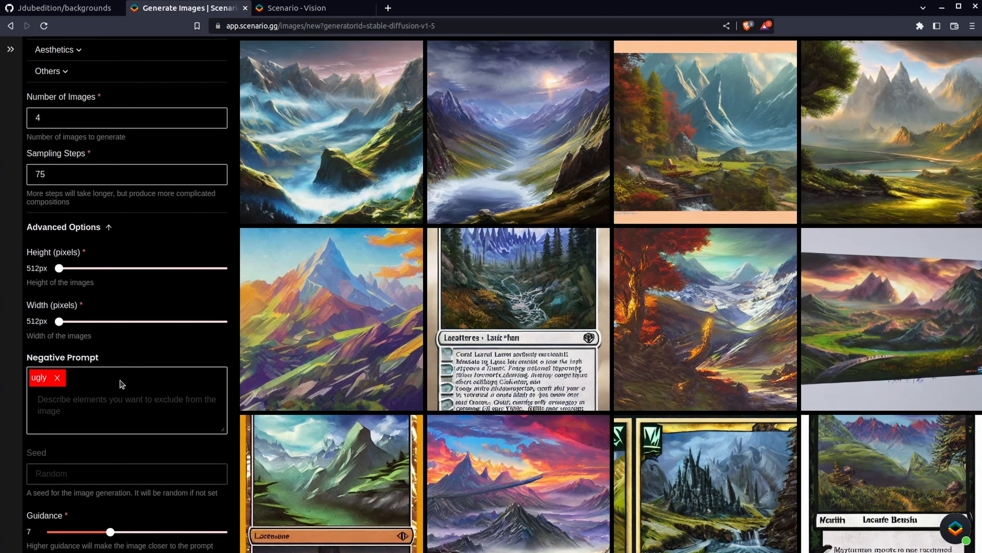
left_click(101, 400)
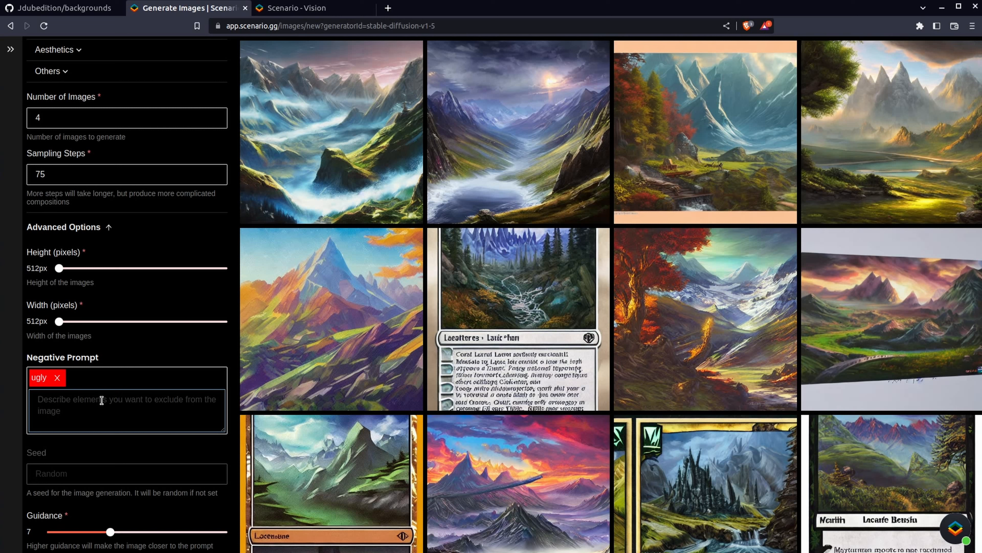
type("low ")
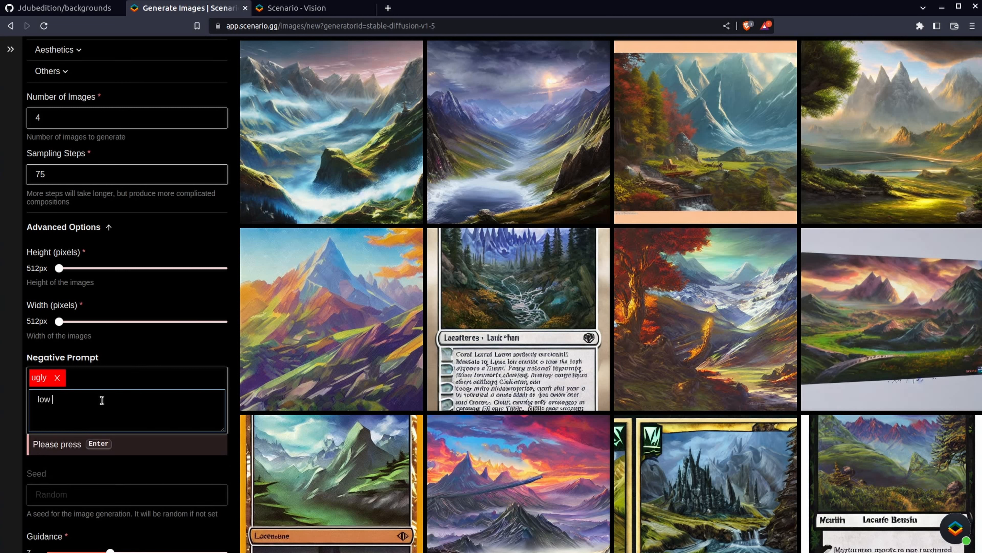
type("quality, worst quality, low")
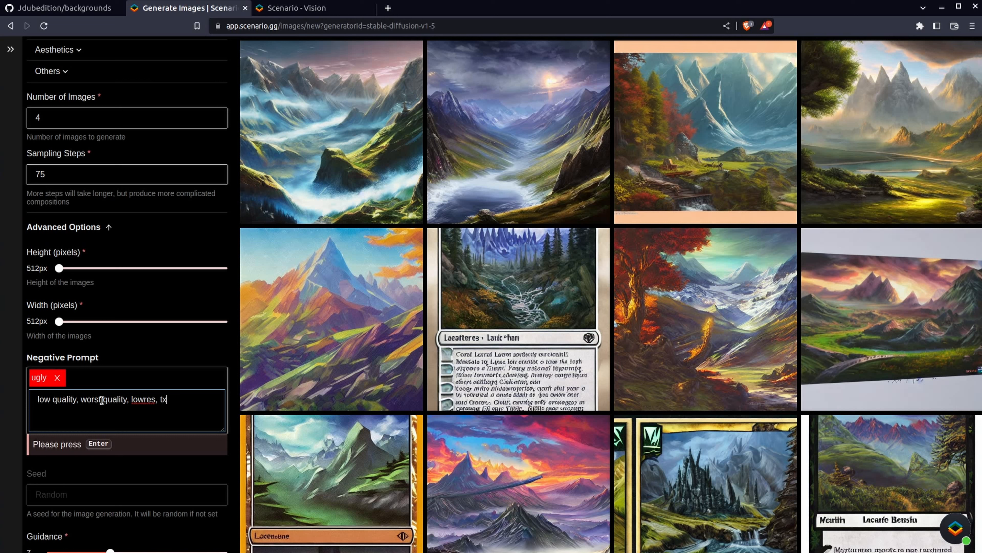
type("res, text")
type("signature, watermark")
key("Return")
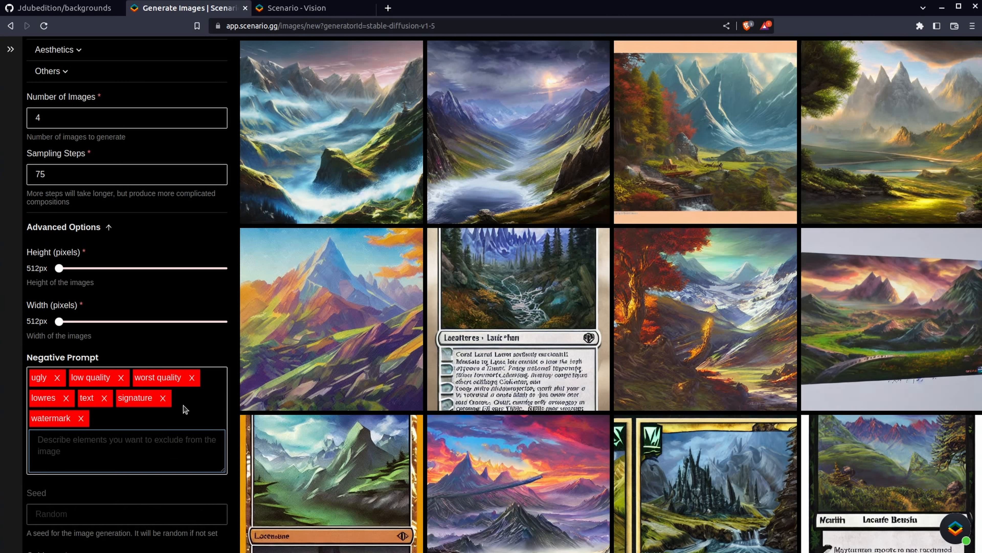
scroll(173, 344, "up", 1)
scroll(173, 344, "up", 5)
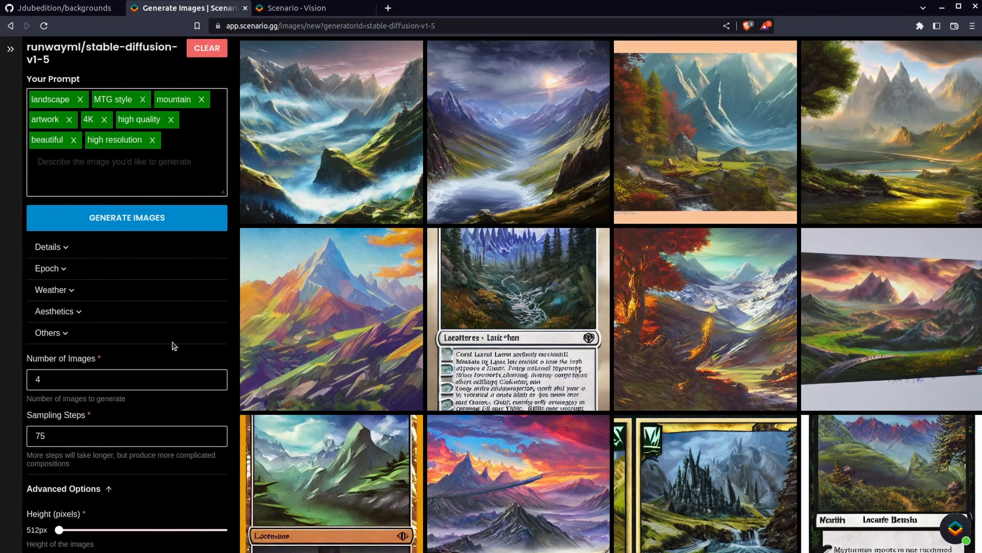
left_click(189, 225)
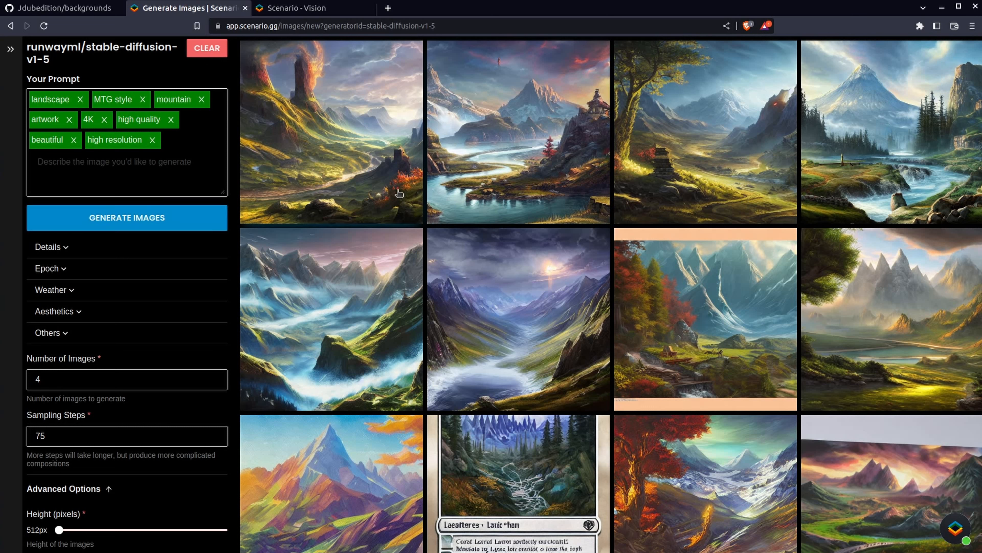
Add building as a negative prompt and generate images
scroll(229, 277, "down", 5)
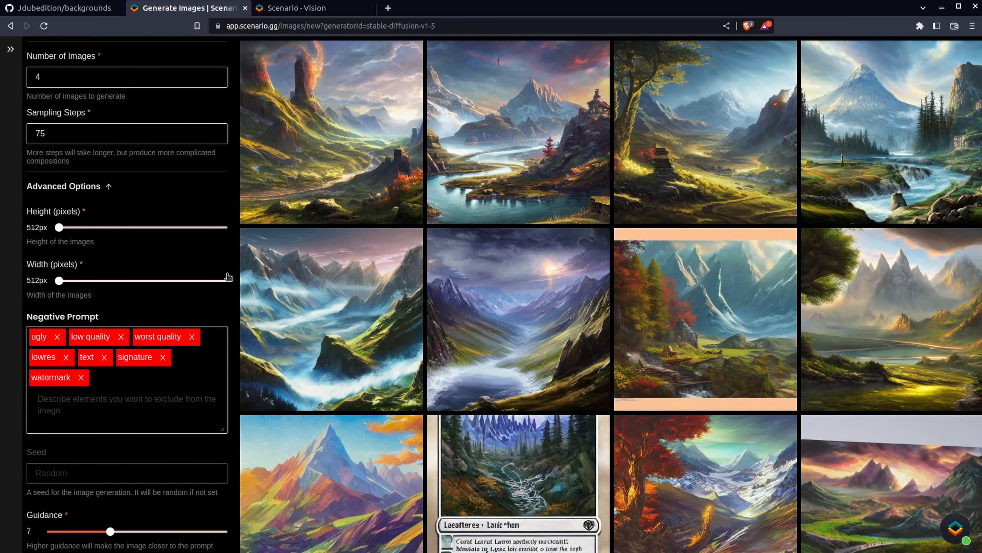
left_click(153, 411)
type("buildi")
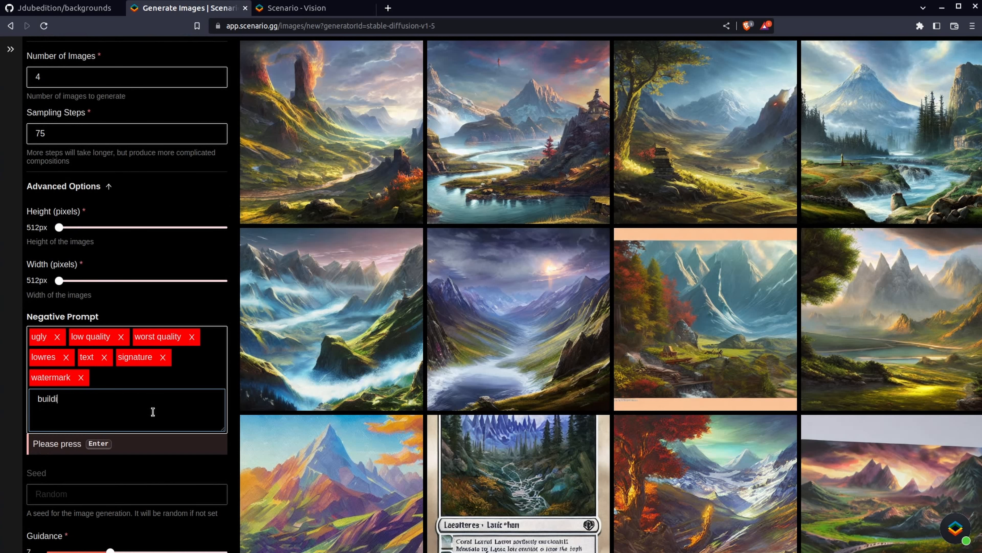
type("ng")
key("Return")
scroll(166, 403, "up", 8)
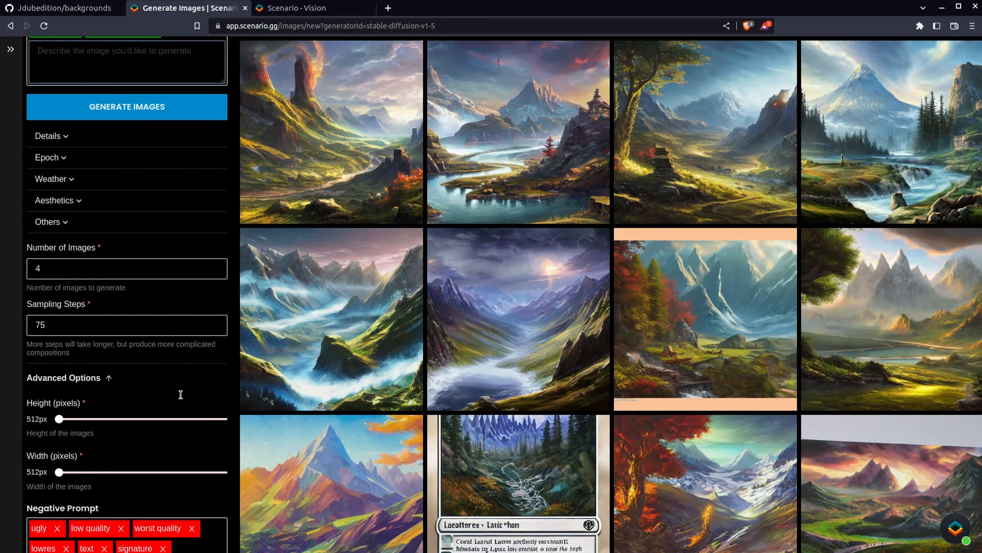
left_click(188, 219)
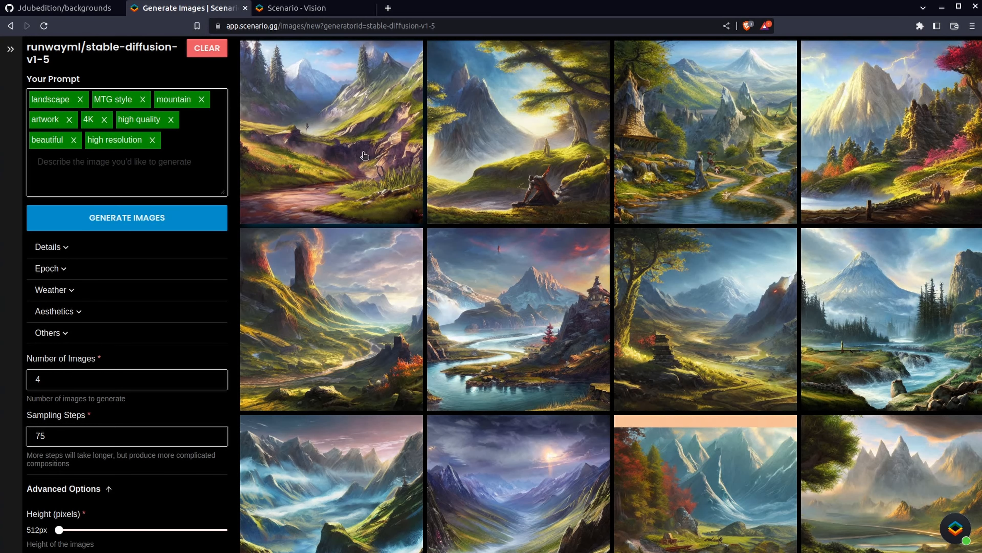
Open the newest generated images in the viewer, browse through them one by one, and close it
left_click(852, 129)
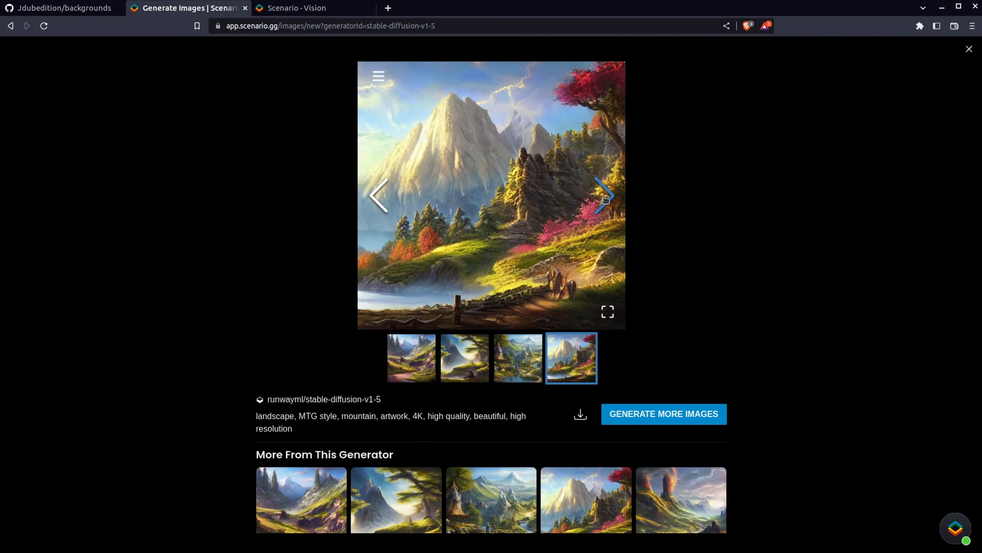
left_click(604, 196)
left_click(605, 198)
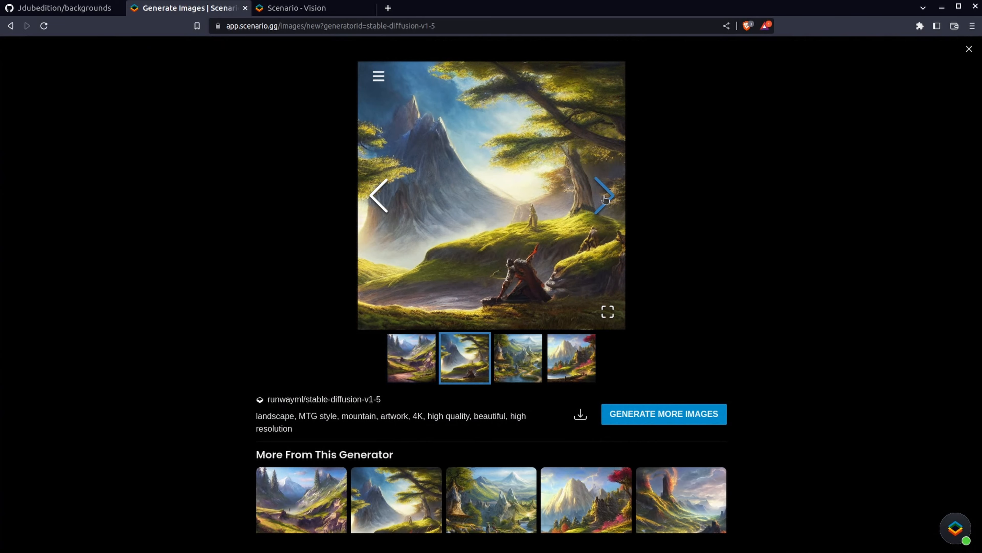
left_click(606, 198)
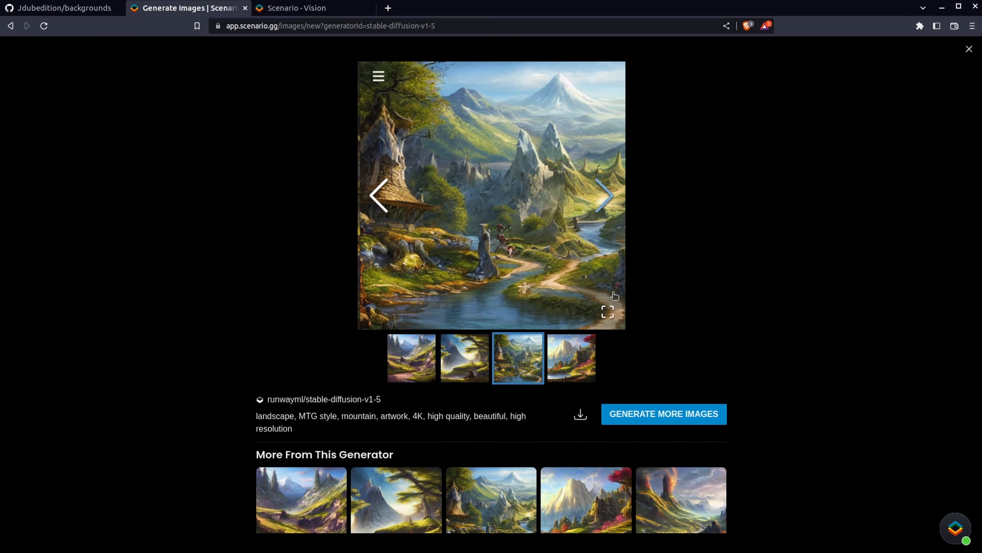
left_click(609, 206)
left_click(609, 206)
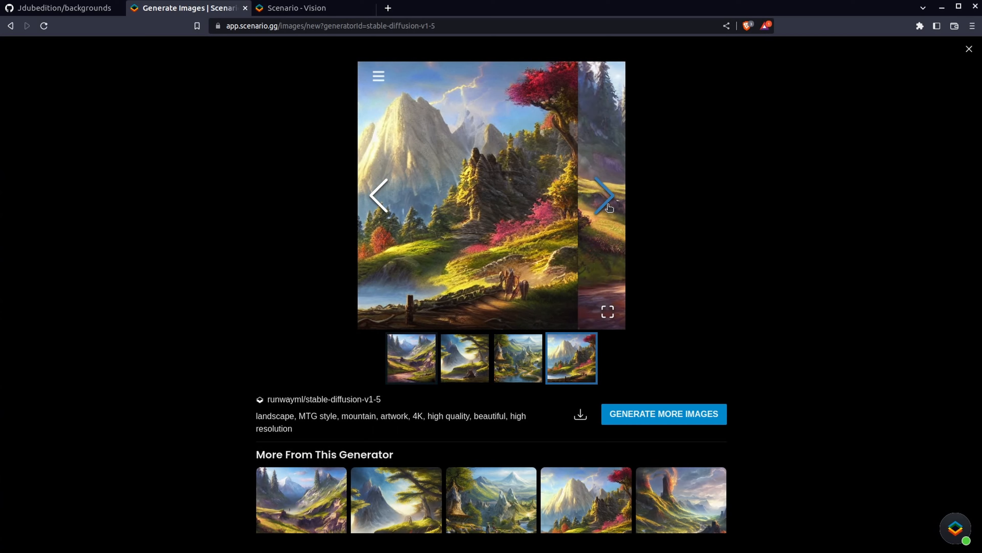
left_click(379, 195)
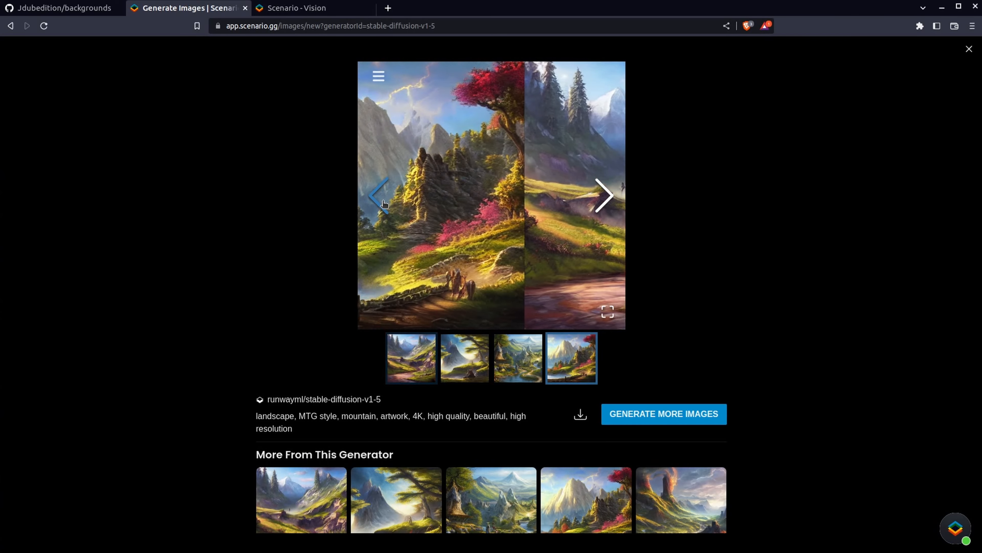
left_click(969, 49)
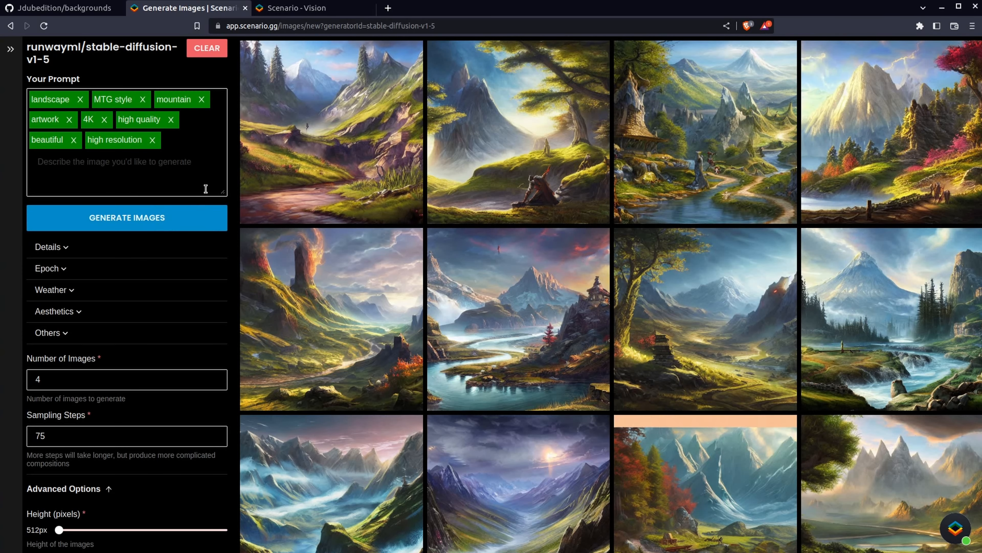
Generate images with snow capped added to the prompt, then remove the snow capped keyword from the prompt
left_click(199, 218)
left_click(156, 176)
type("snow capped")
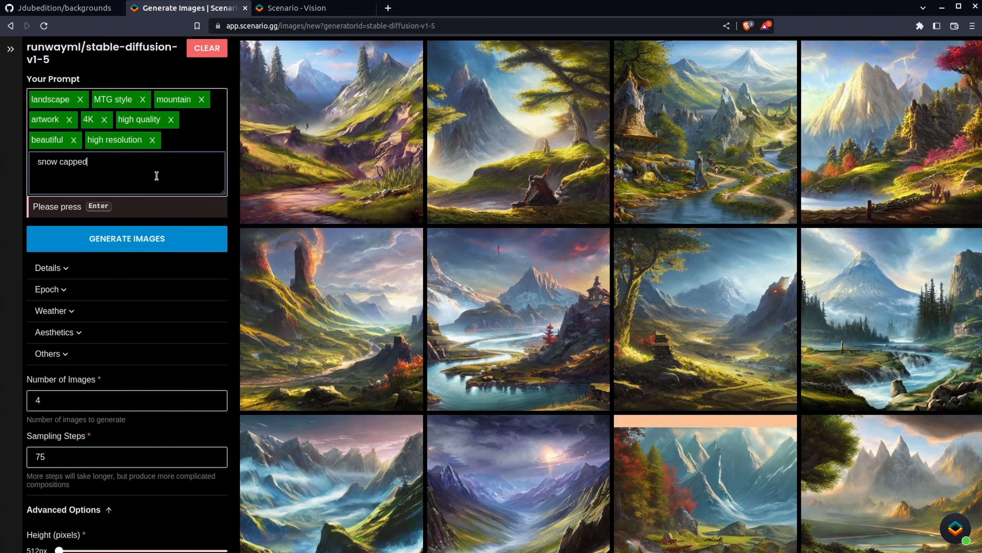
key("Return")
left_click(156, 238)
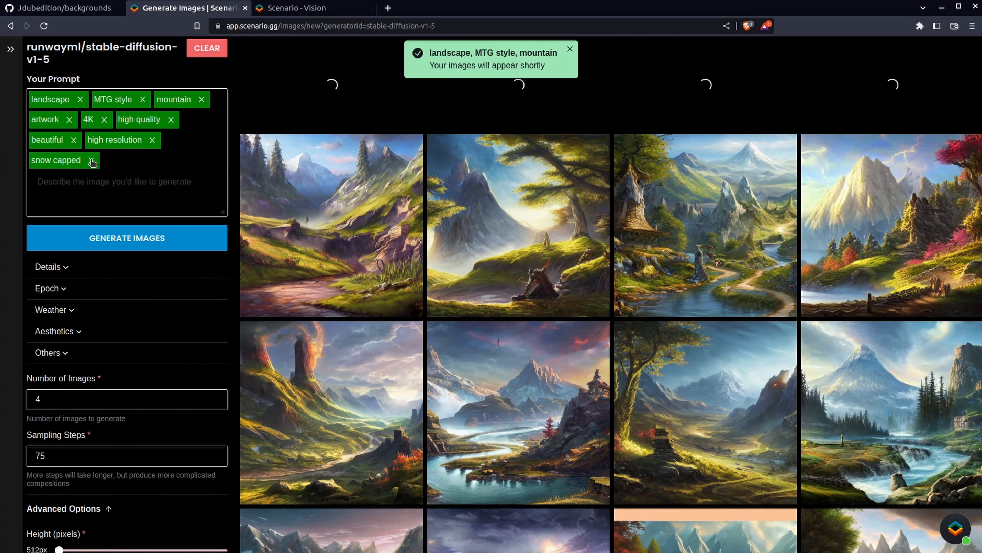
left_click(91, 160)
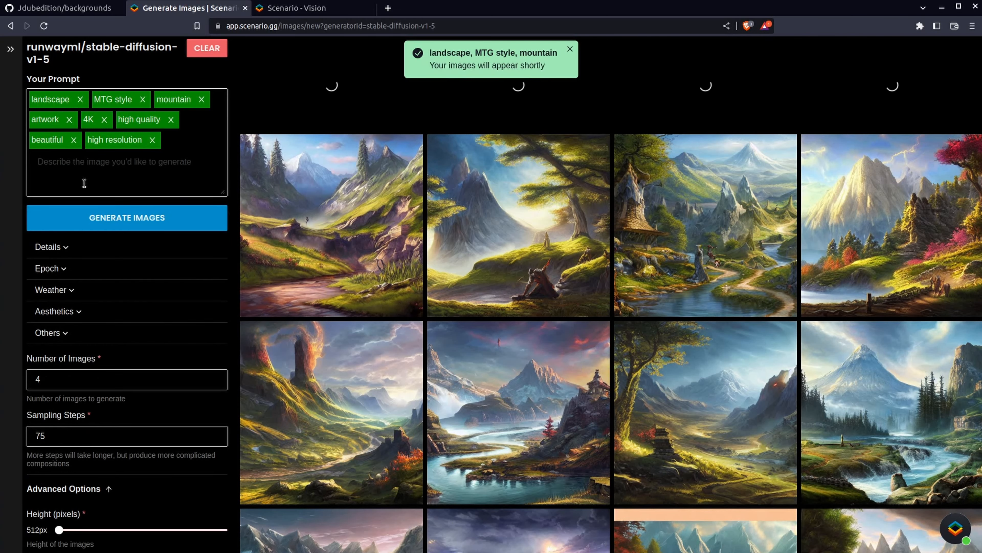
Add desert and sand as prompt keywords and generate images
left_click(91, 160)
type("deser")
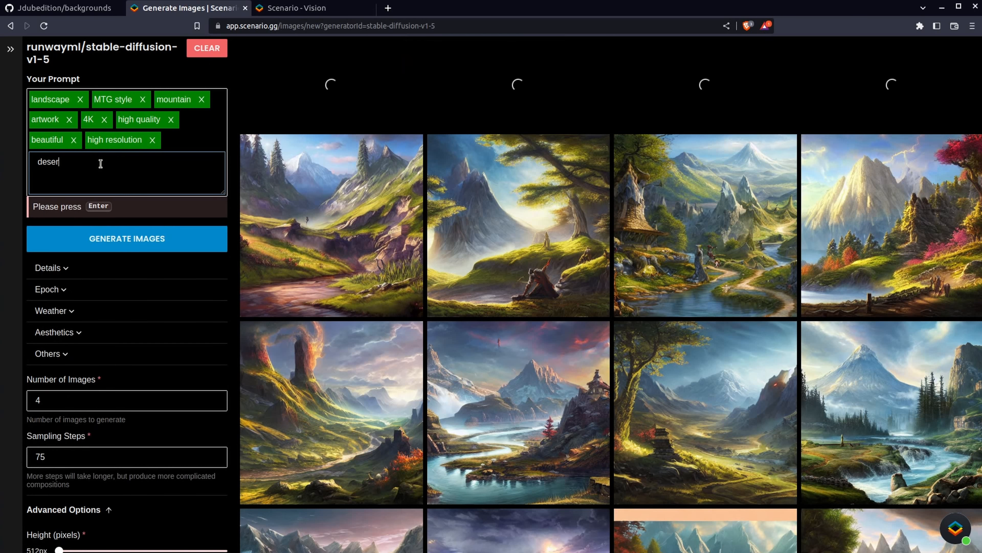
type("t, sand")
key("Return")
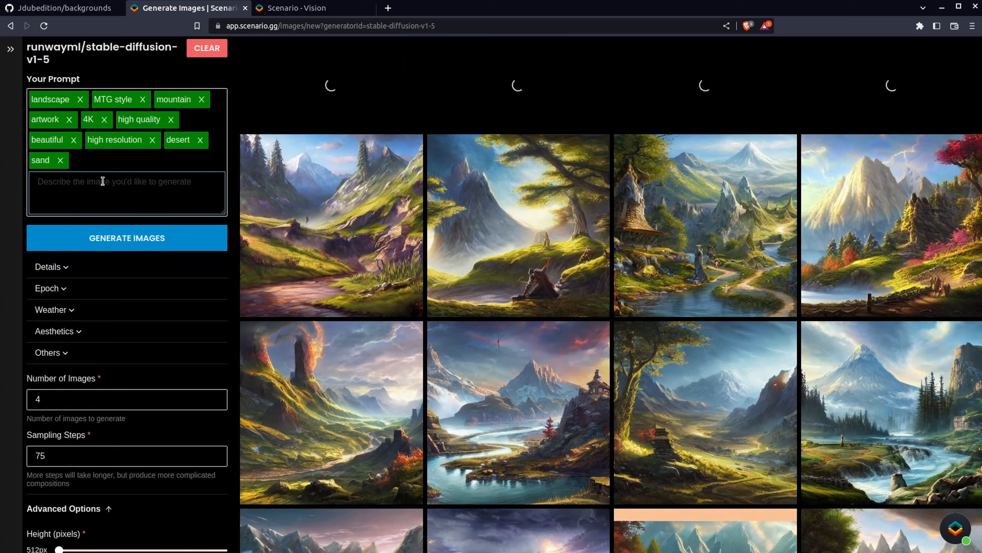
left_click(140, 237)
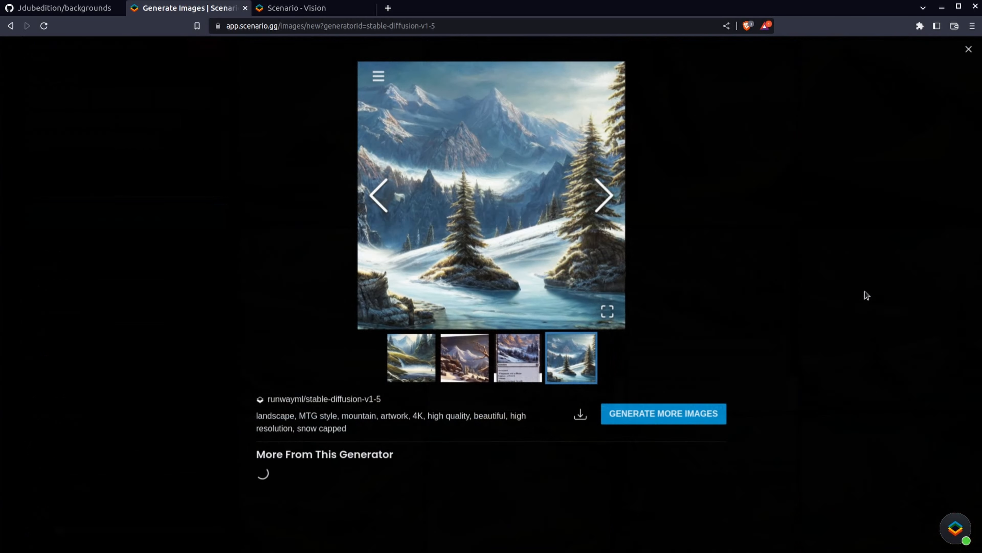
Browse the snow-capped landscape images one by one in the viewer and reuse their prompt
left_click(866, 295)
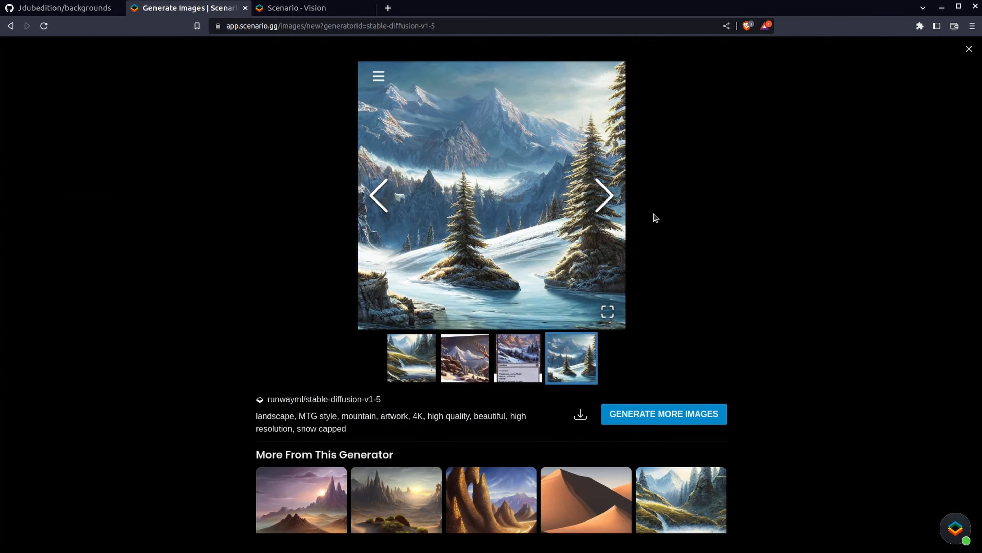
left_click(608, 192)
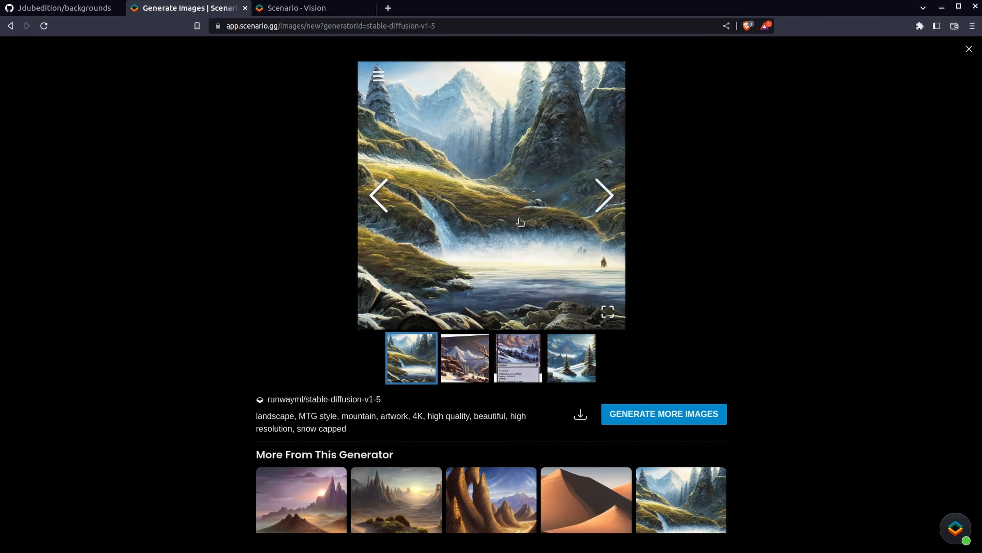
left_click(604, 204)
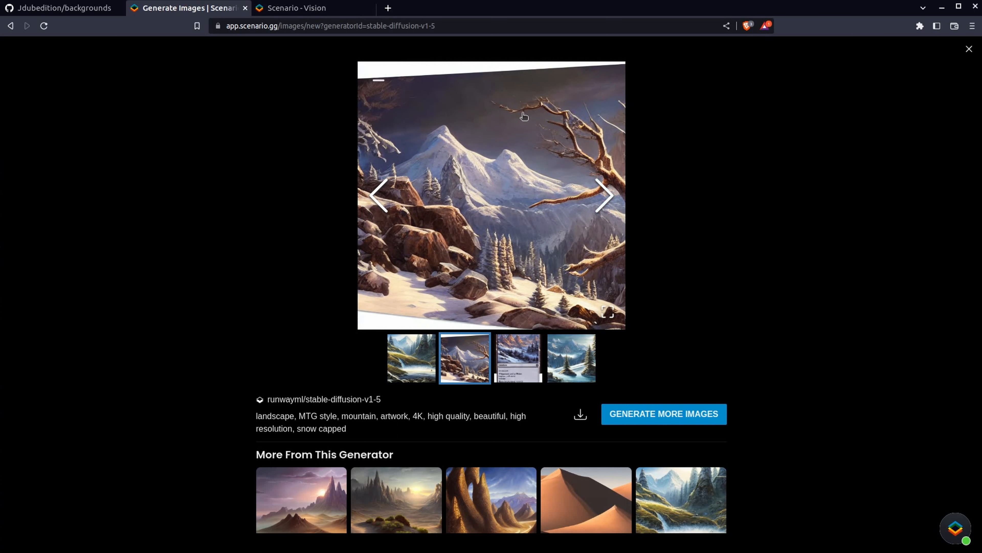
left_click(610, 193)
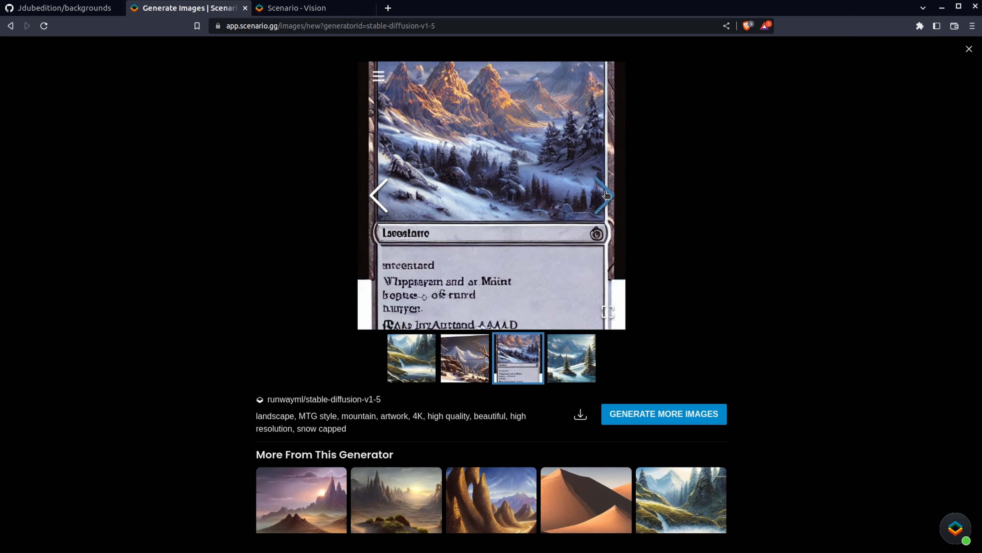
left_click(608, 195)
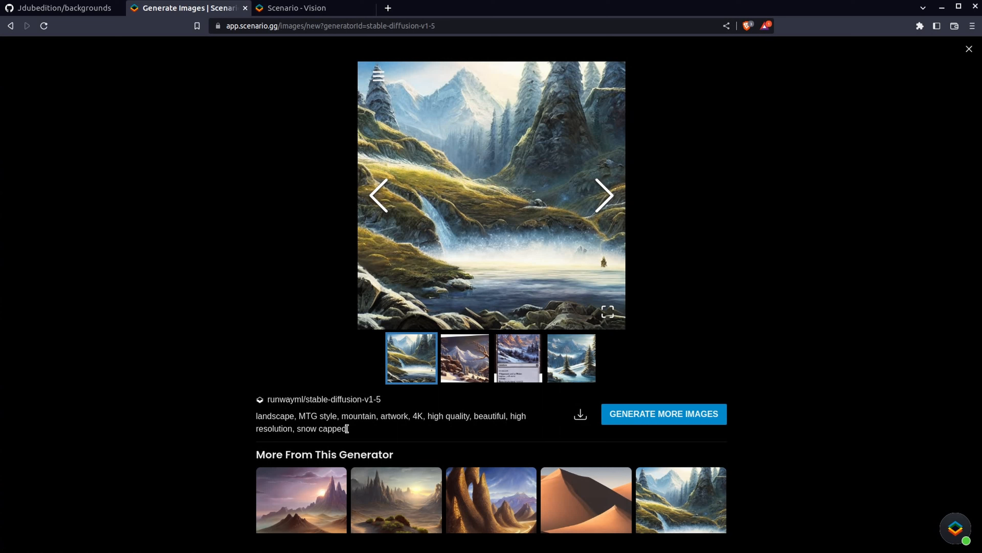
left_click(621, 421)
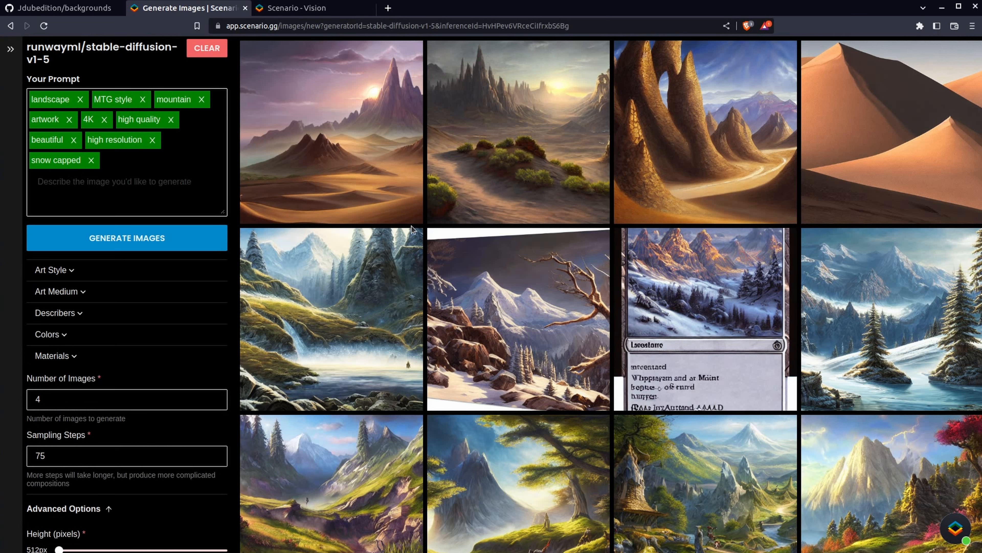
Open the desert landscape images in the viewer and browse back and forth through them
left_click(491, 149)
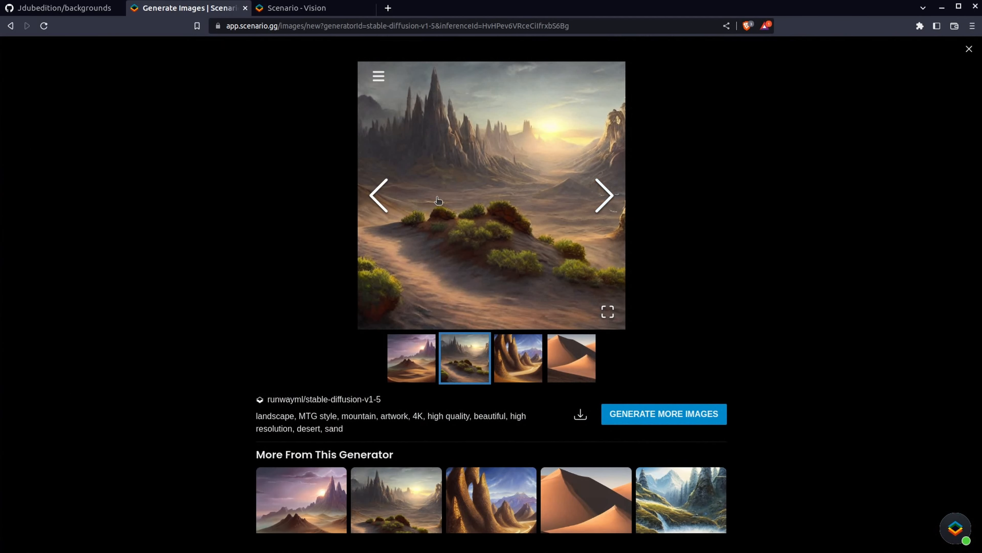
left_click(382, 192)
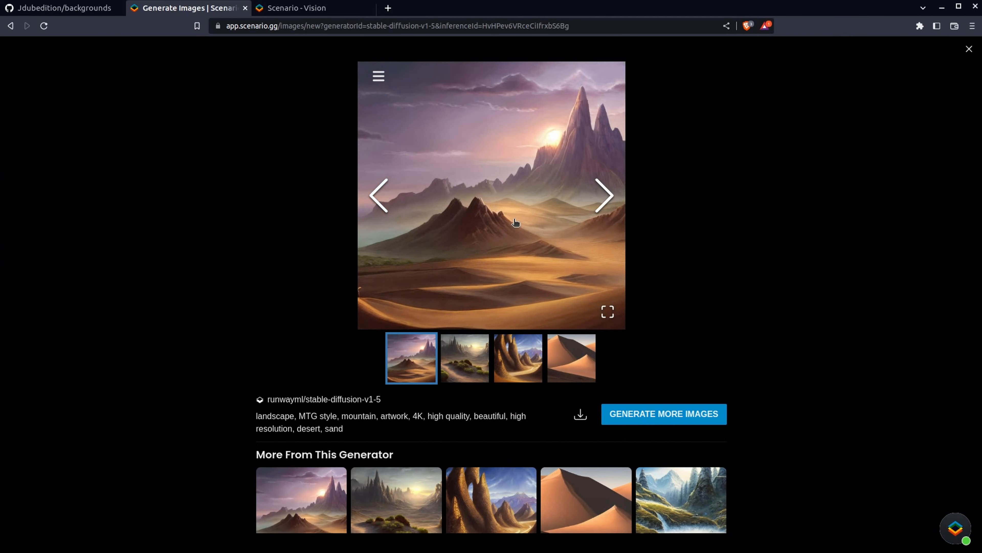
left_click(605, 196)
left_click(606, 196)
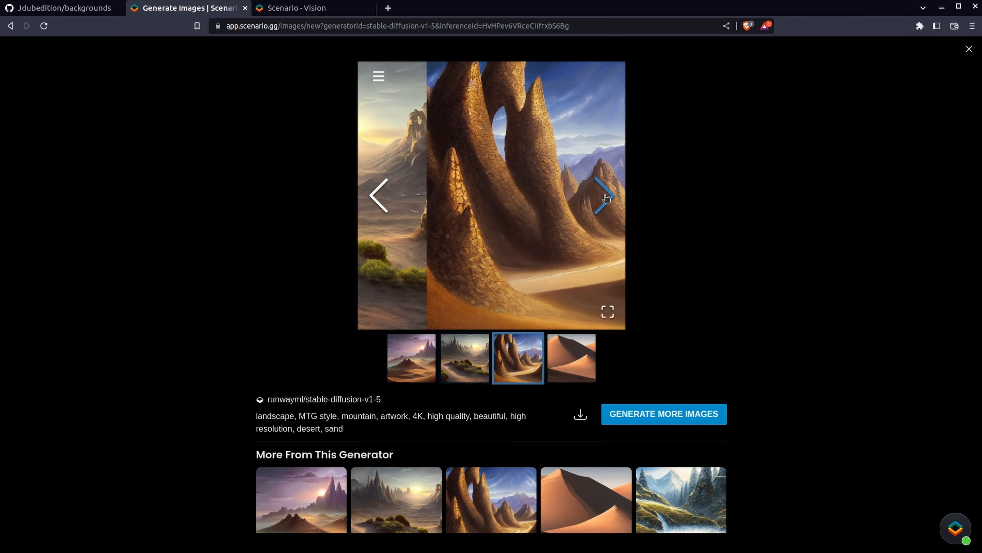
left_click(605, 196)
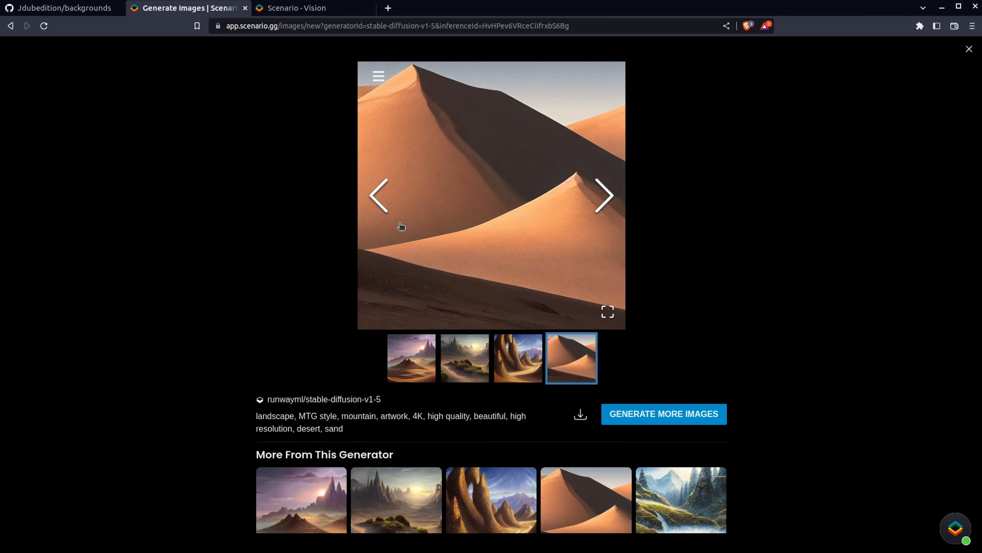
left_click(378, 202)
left_click(379, 202)
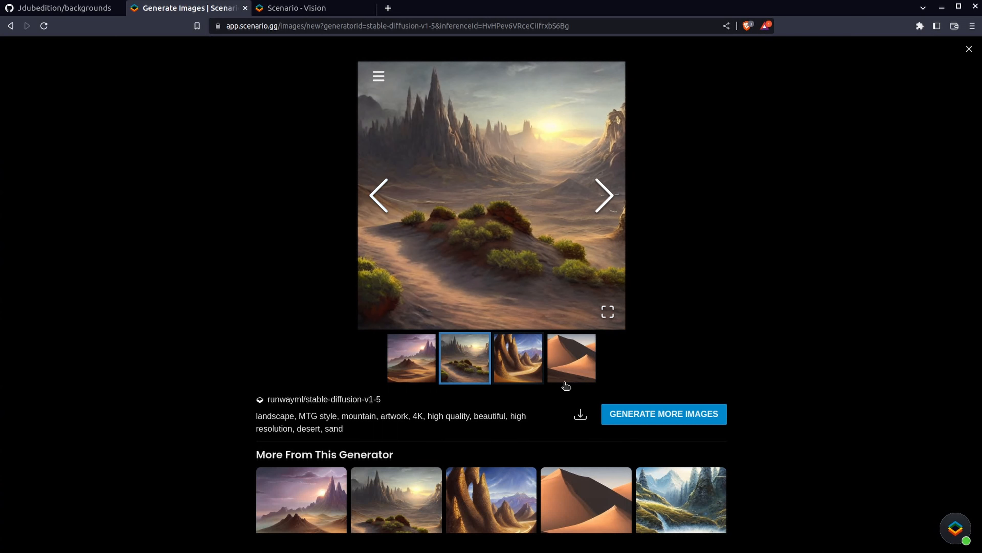
left_click(378, 196)
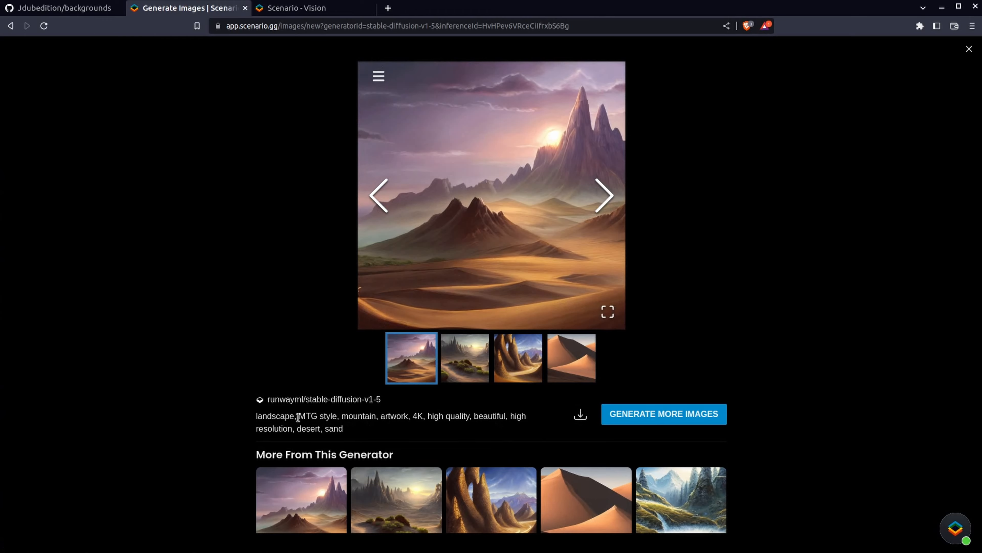
Reuse the desert image's prompt and generate another set of images
left_click(669, 416)
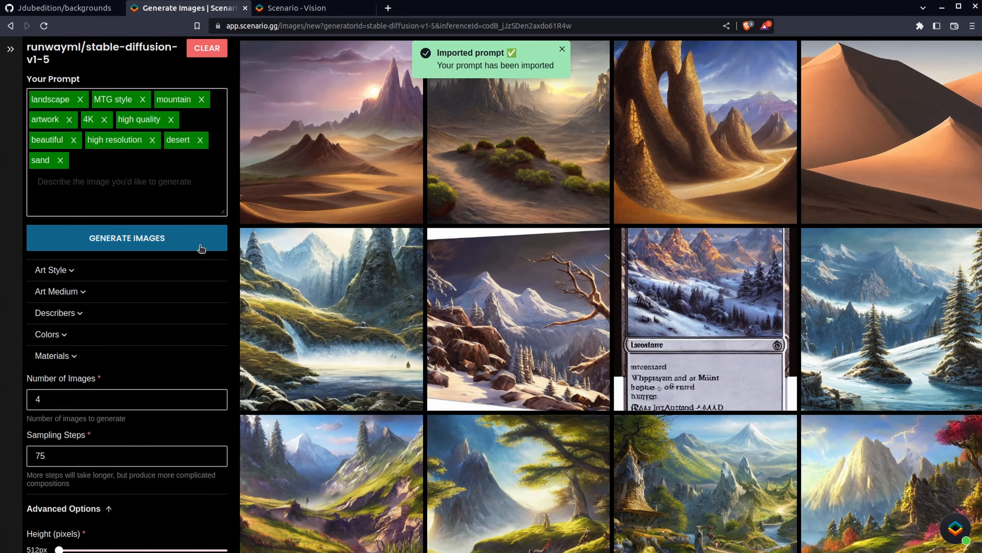
left_click(200, 243)
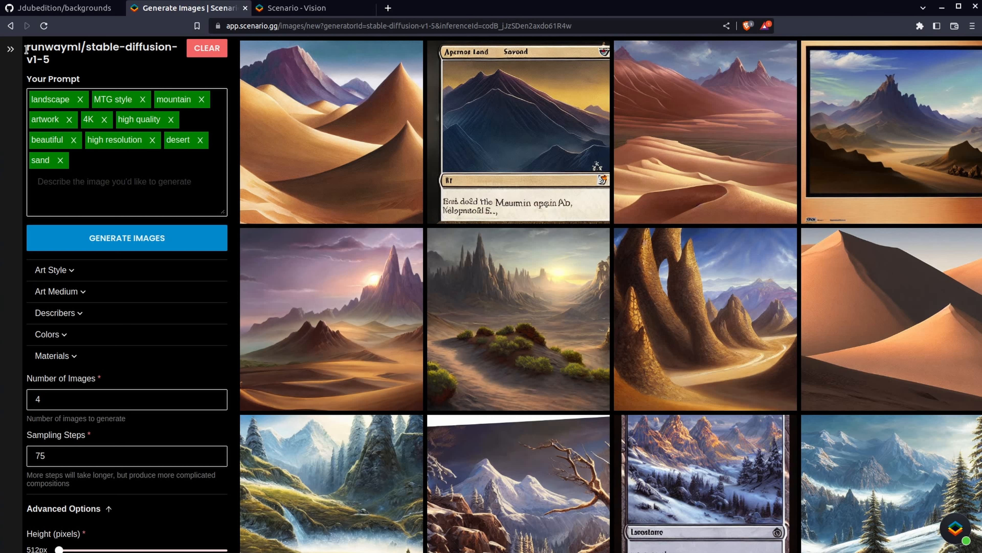
Expand the sidebar, open Create a Generator, and add training images
left_click(11, 49)
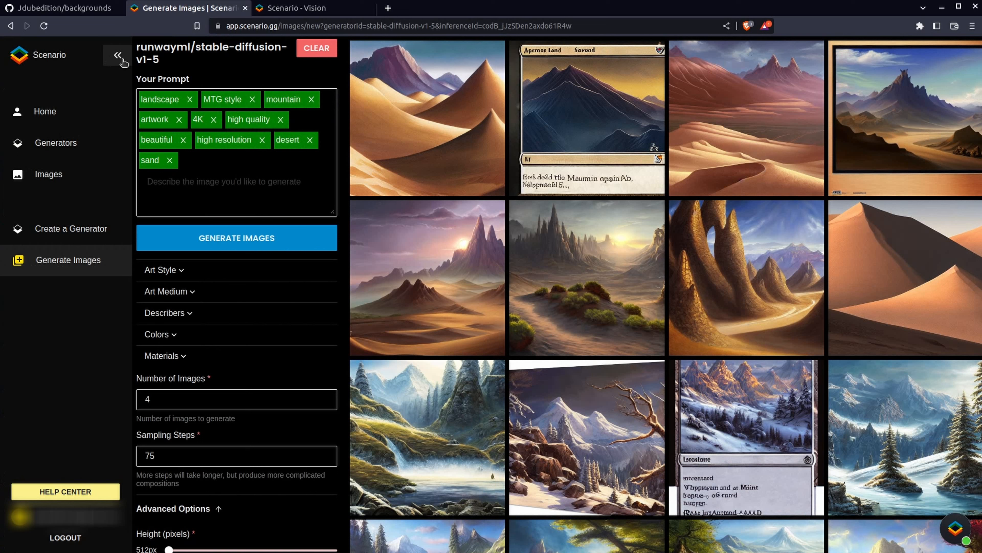
left_click(68, 231)
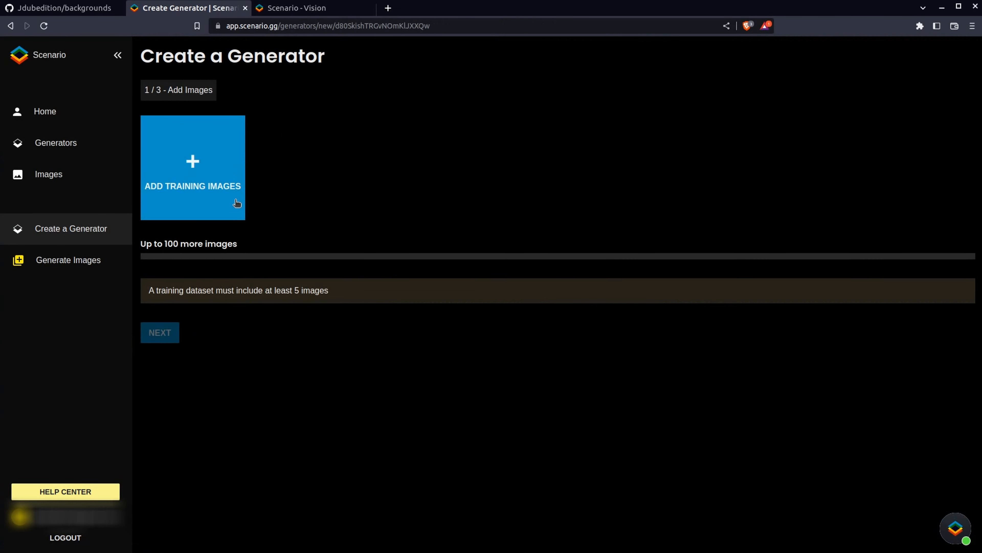
left_click(235, 211)
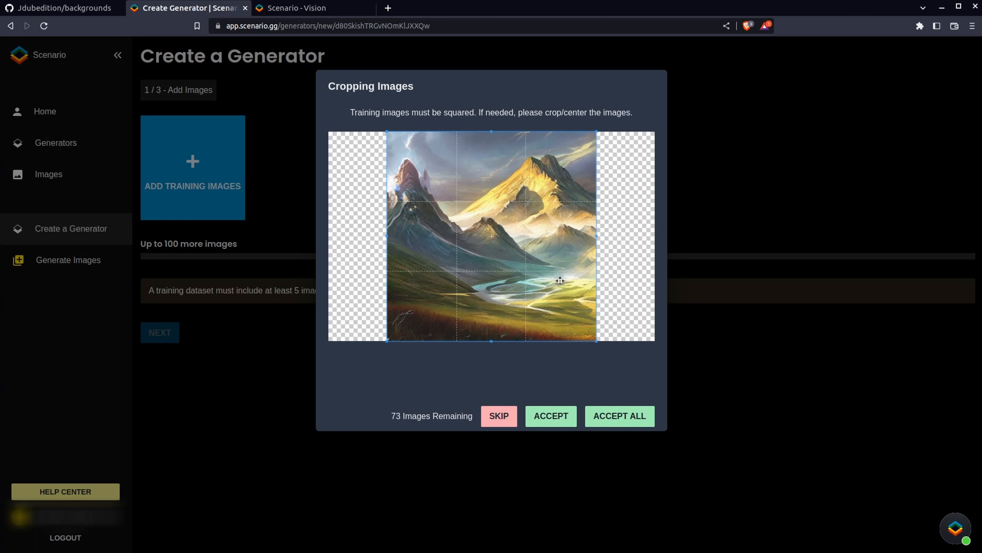
Skip the first image in the cropping dialog and accept all remaining training images
left_click_drag(498, 234, 375, 152)
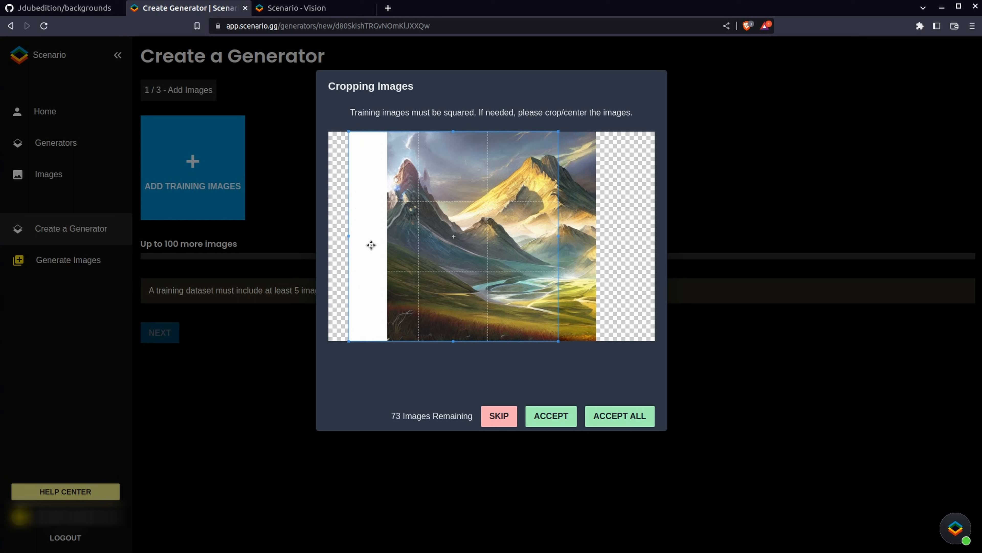
left_click_drag(386, 263, 425, 262)
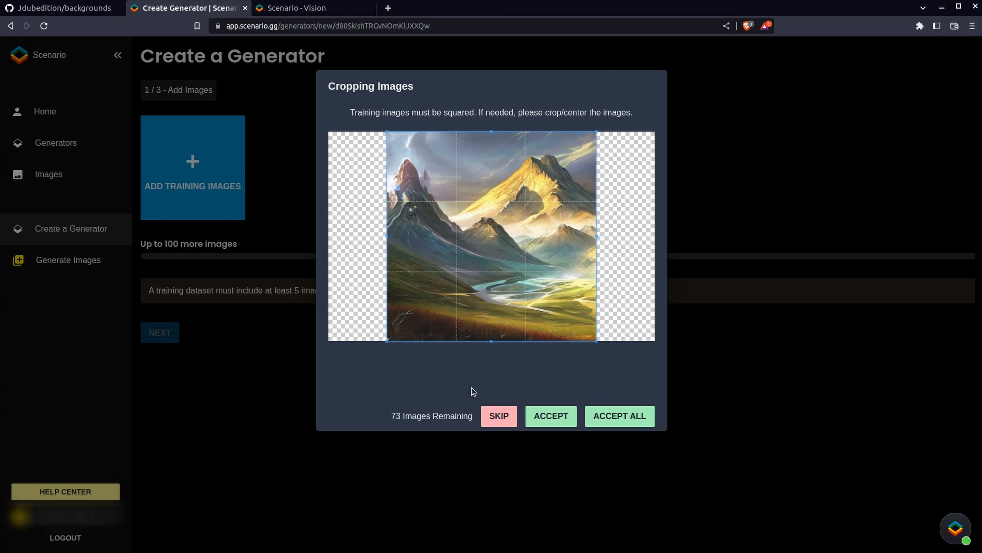
left_click(499, 417)
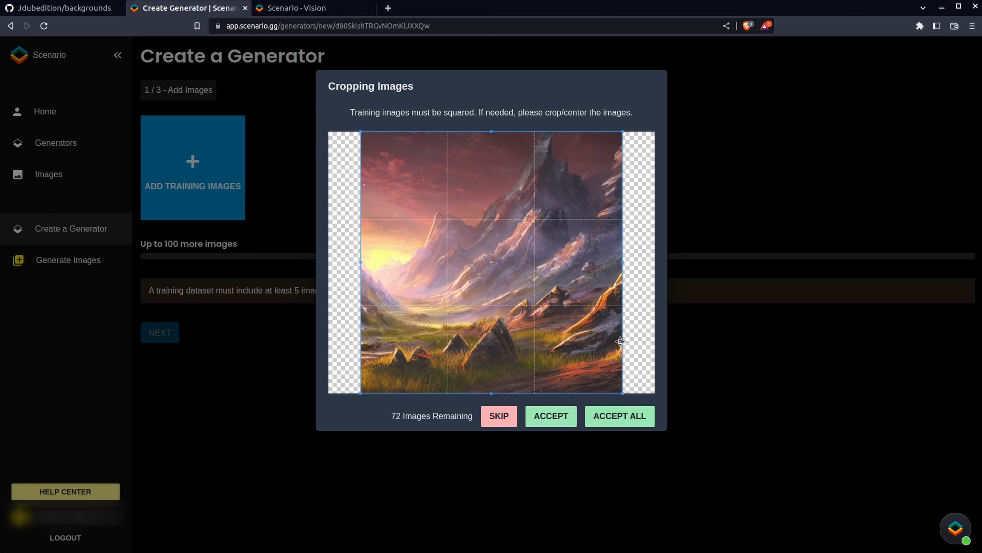
left_click(619, 419)
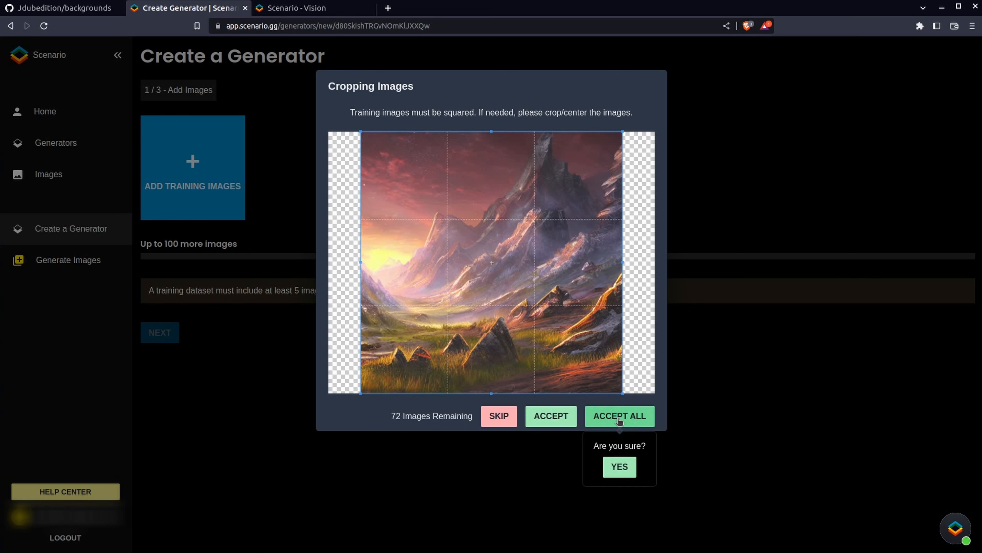
left_click(620, 466)
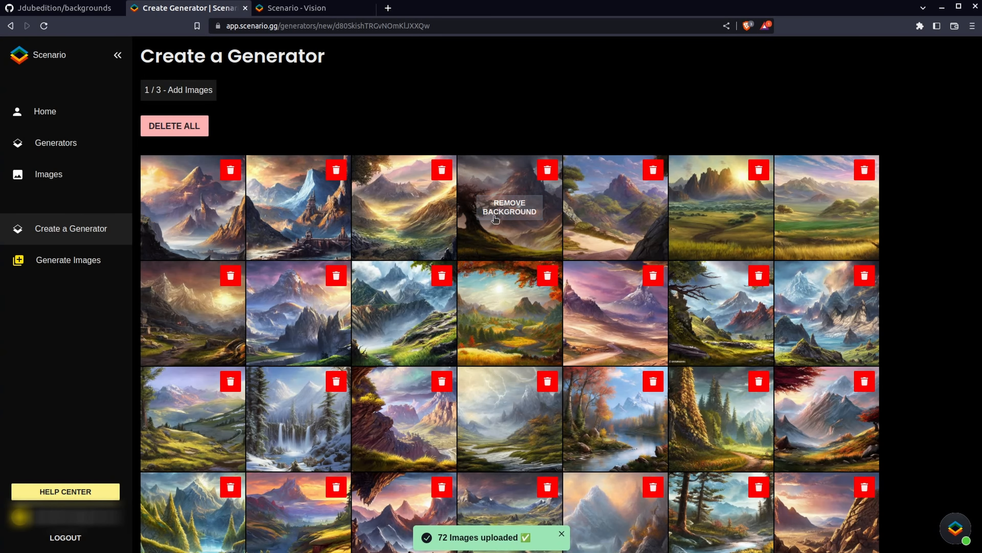
Review the uploaded training images, delete an unwanted one, and proceed to the next stage
scroll(378, 298, "down", 2)
scroll(378, 298, "down", 4)
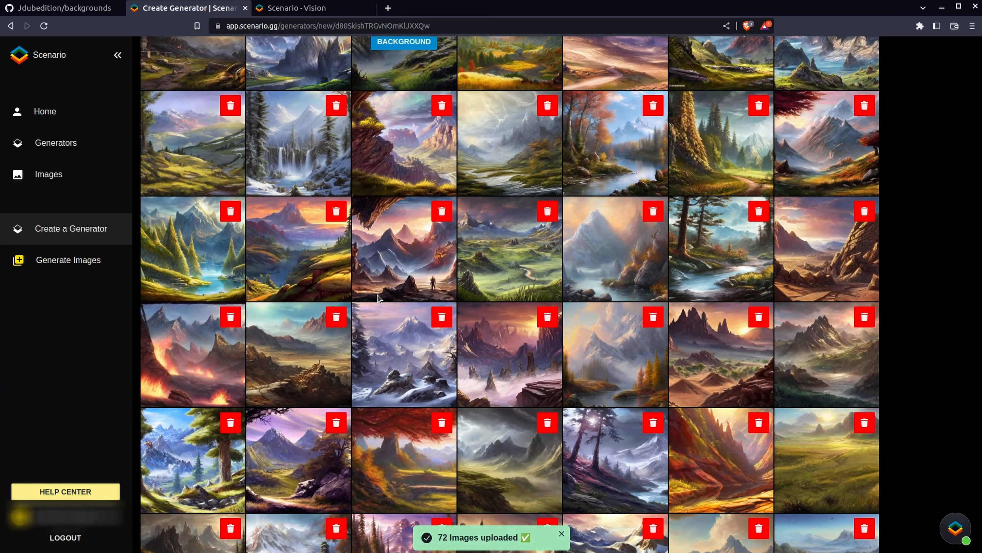
scroll(379, 298, "up", 5)
scroll(379, 298, "down", 1)
scroll(378, 298, "up", 2)
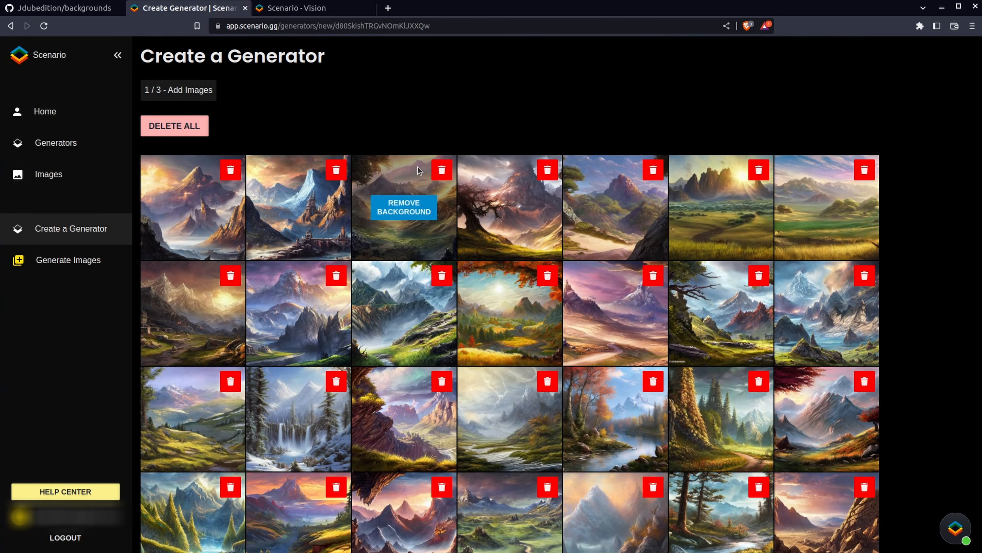
scroll(483, 257, "down", 4)
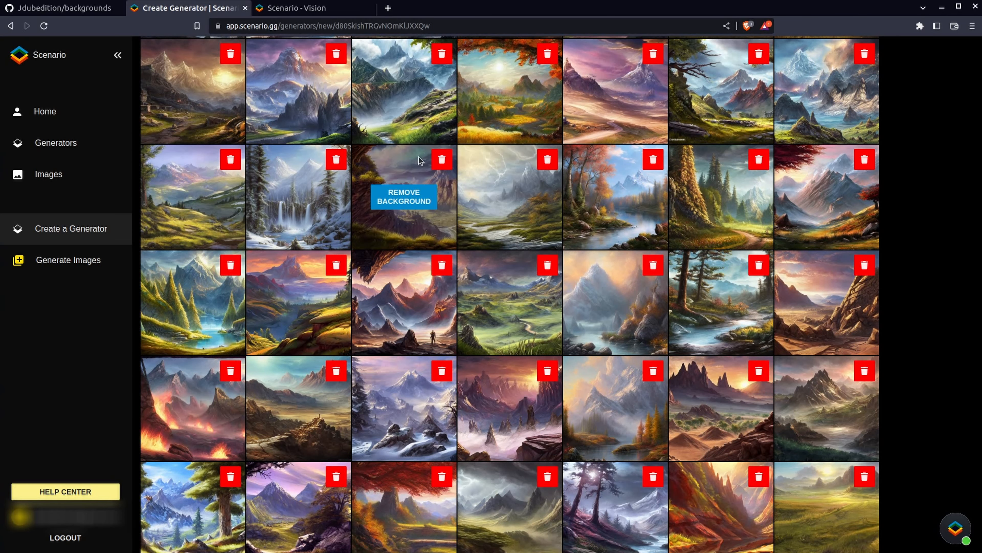
left_click(443, 163)
left_click(443, 205)
scroll(387, 240, "up", 4)
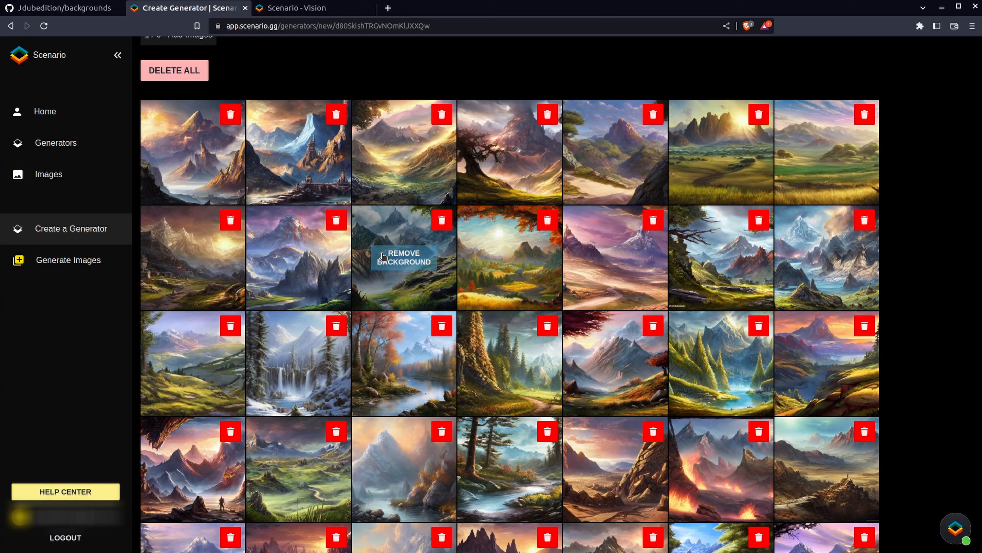
left_click(389, 252)
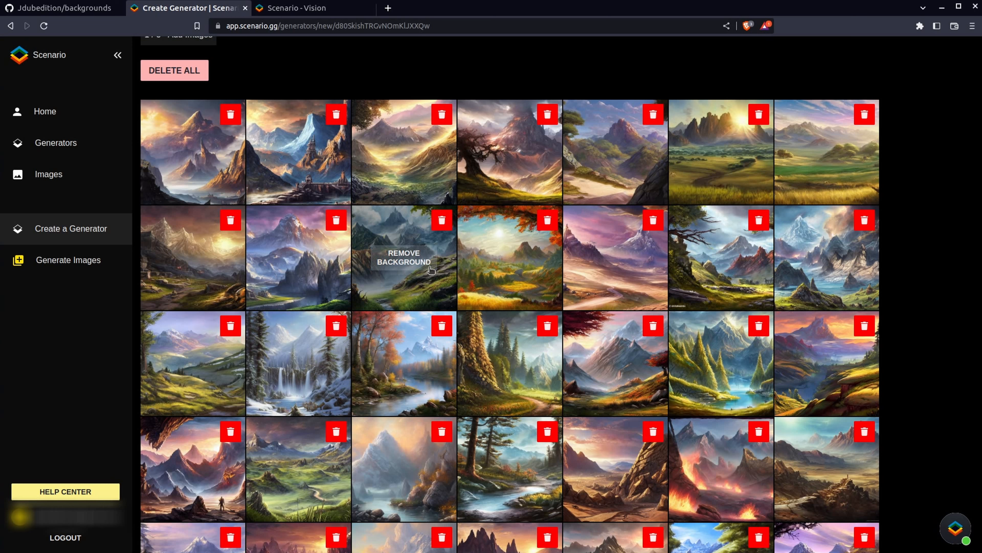
left_click(427, 258)
left_click(409, 353)
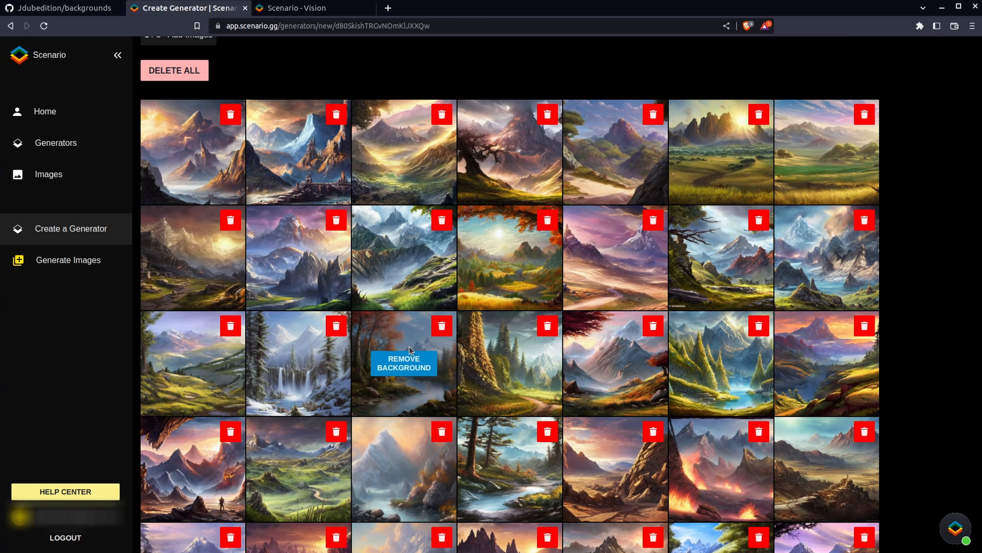
scroll(410, 346, "down", 15)
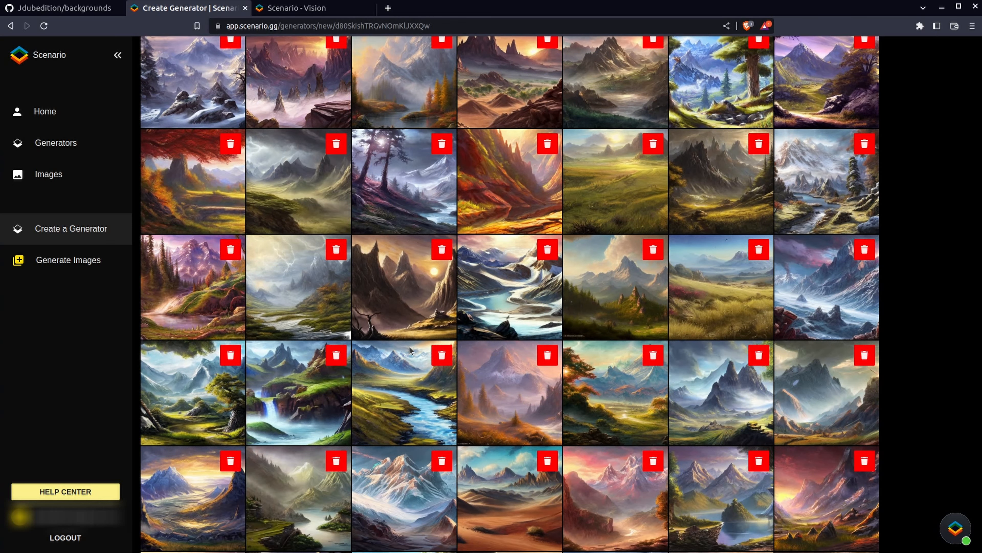
left_click(169, 534)
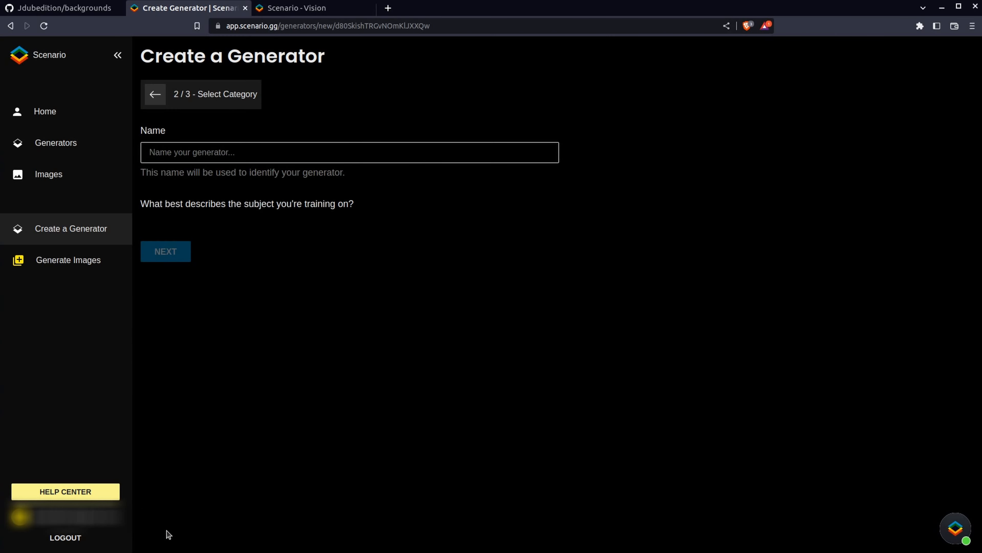
Name the generator mountain and choose Art style as the subject with Character Design as category
left_click(200, 151)
type("m")
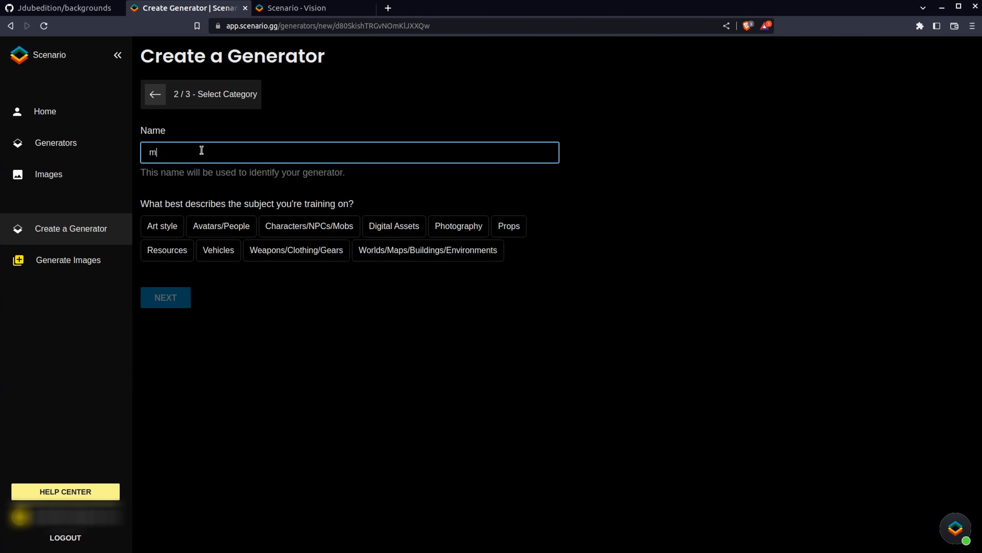
type("ountain")
left_click(170, 230)
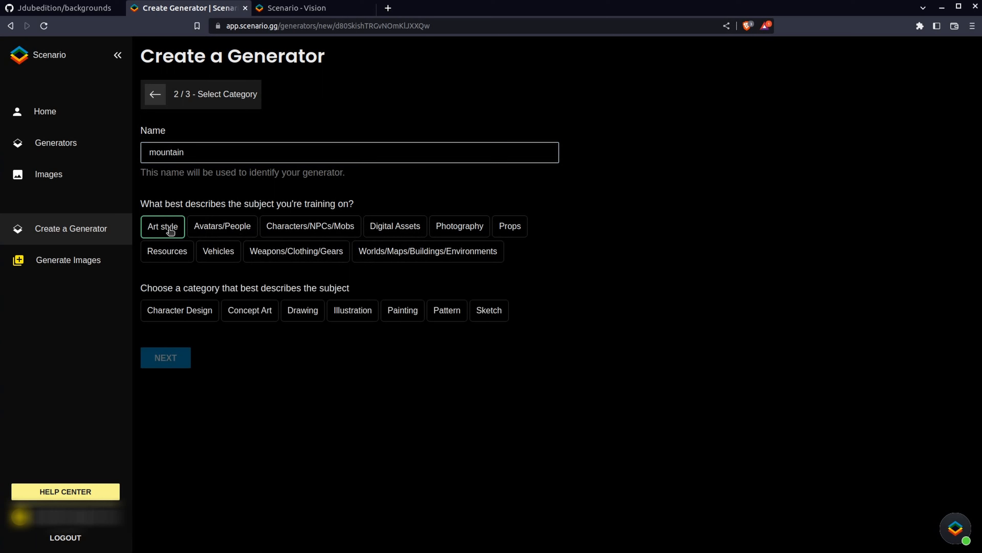
left_click(216, 309)
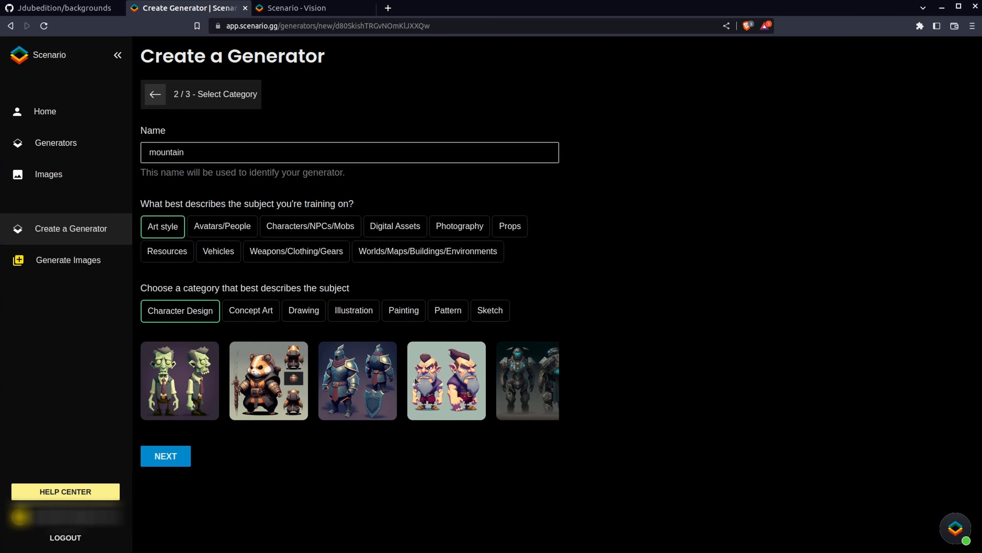
Compare the example images of each category, choose Painting as the generator's category, and continue to the next stage
left_click(254, 312)
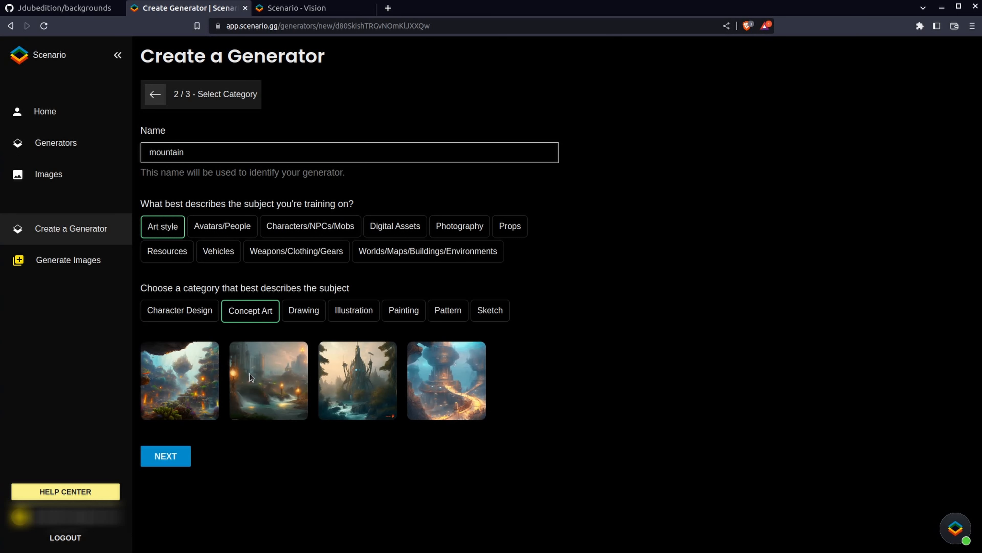
left_click(294, 317)
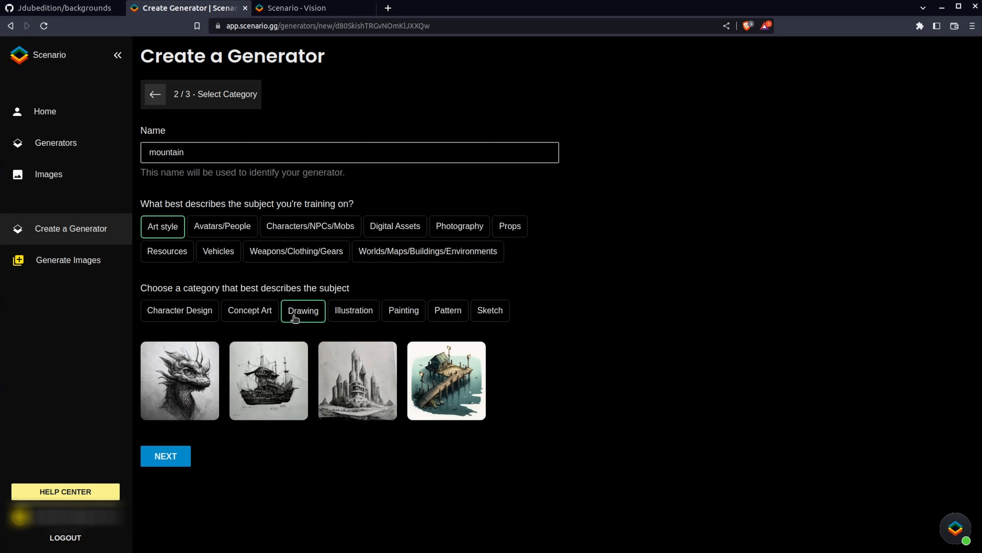
left_click(352, 314)
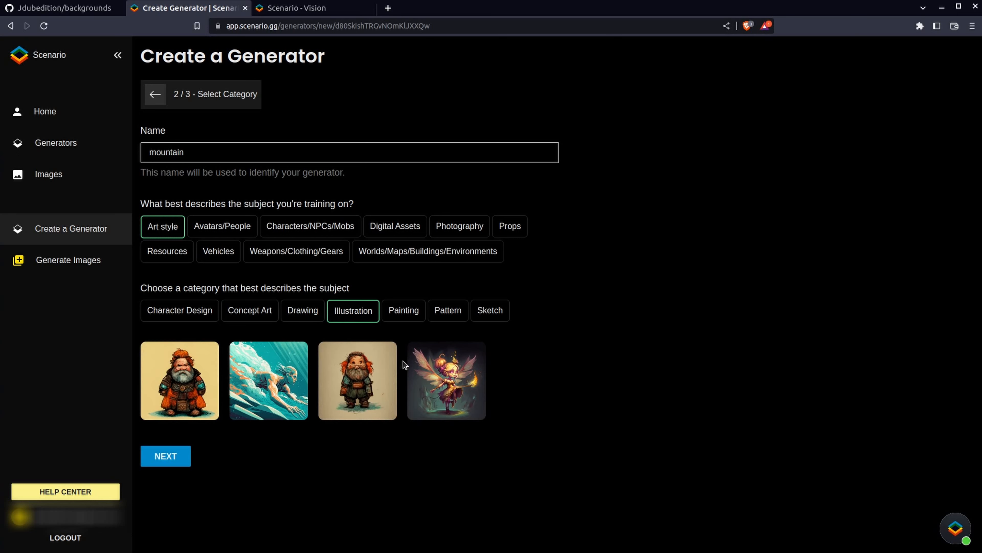
left_click(406, 316)
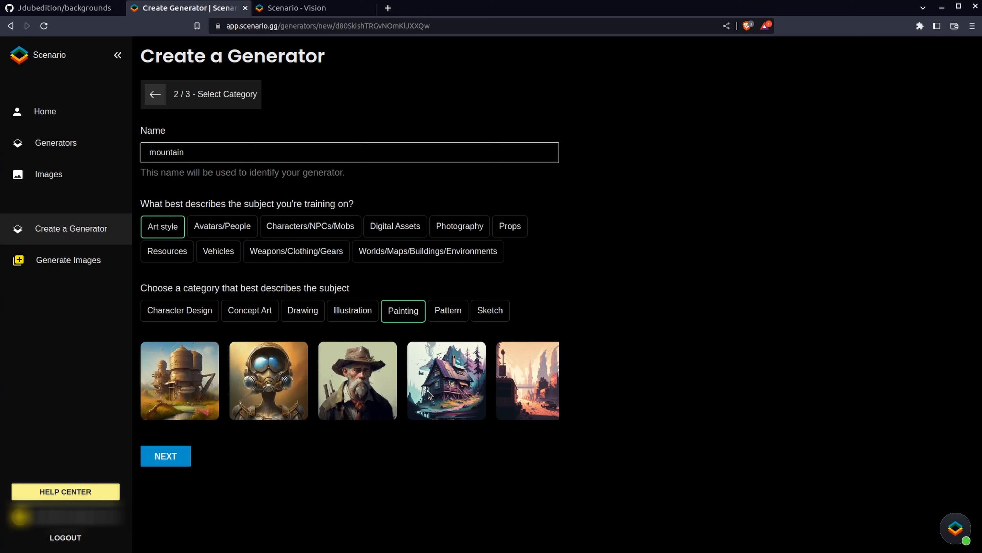
left_click(445, 314)
left_click(500, 316)
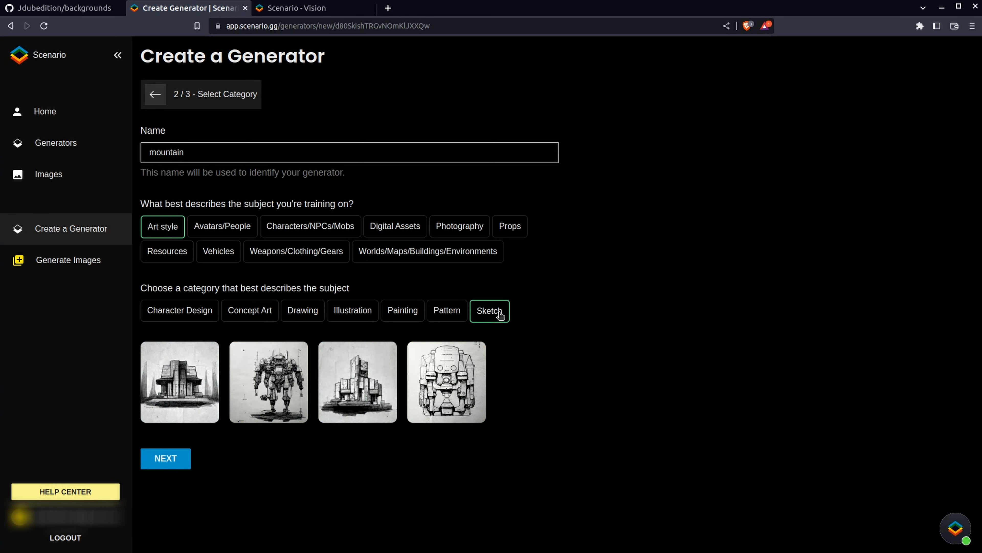
left_click(415, 311)
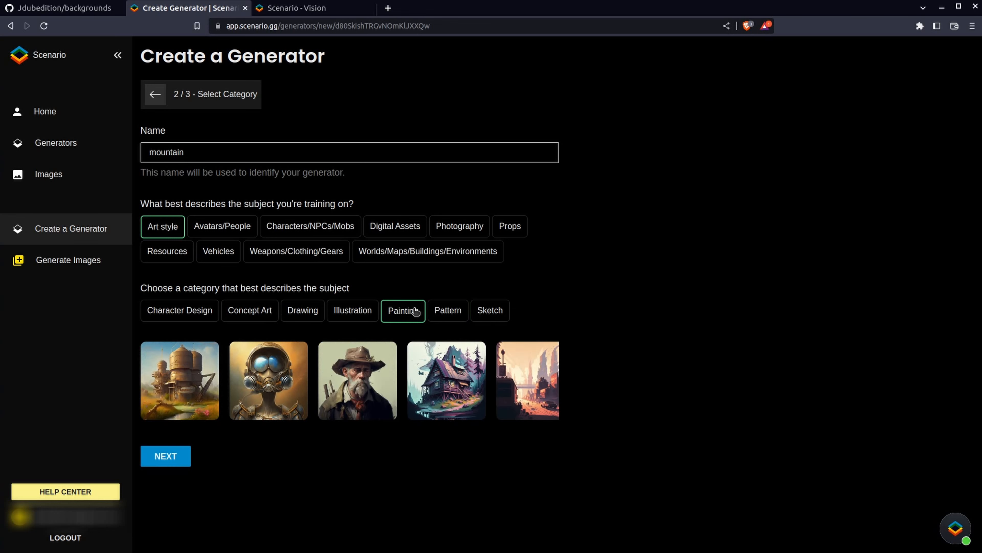
left_click(244, 310)
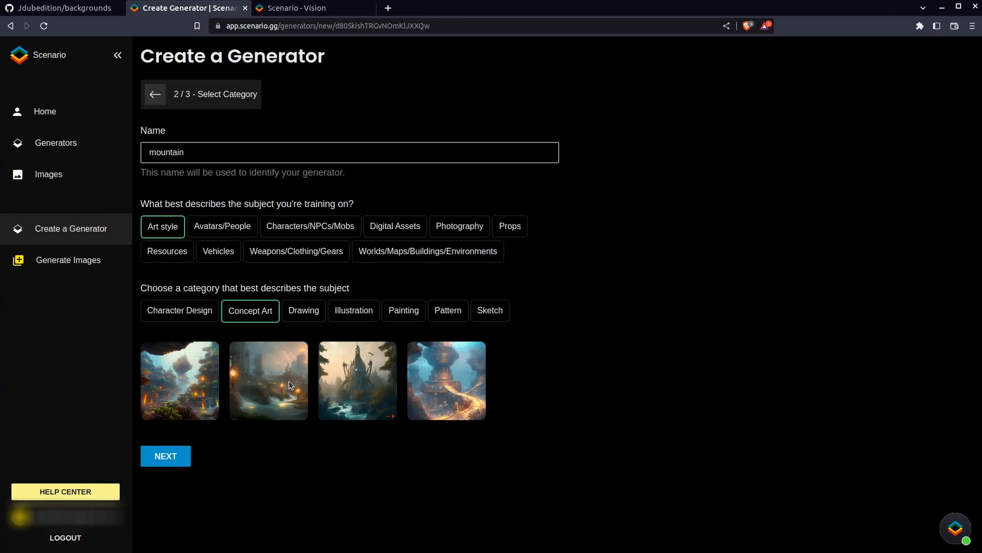
left_click(396, 313)
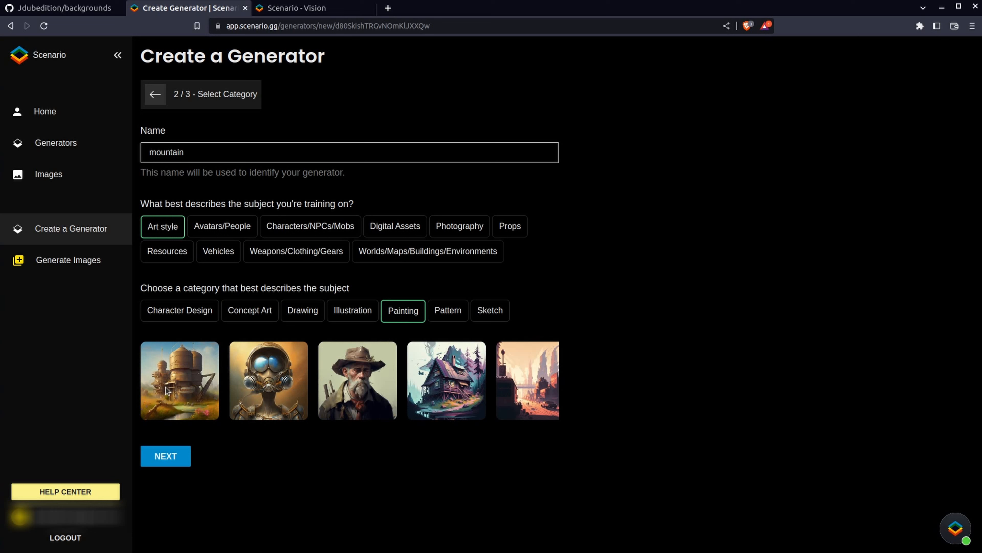
left_click(180, 457)
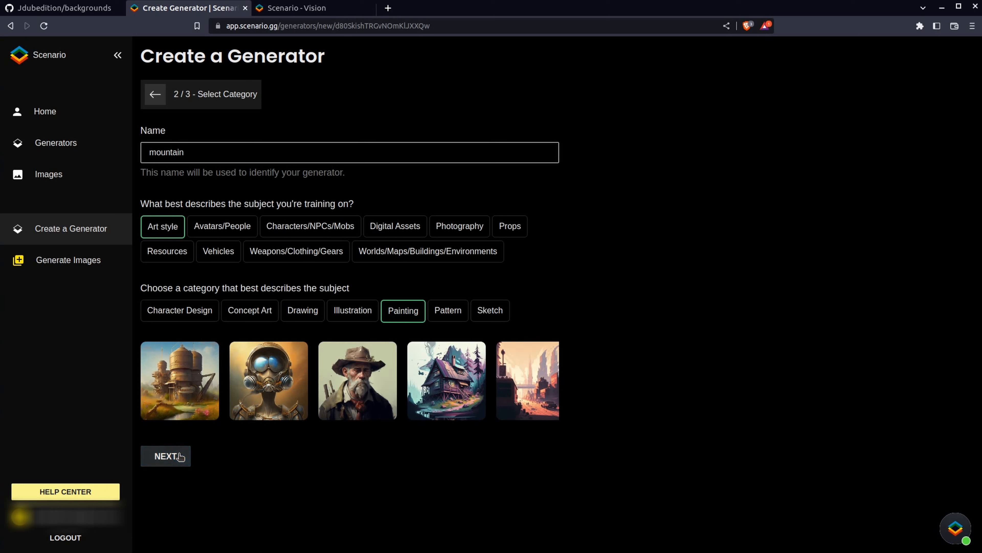